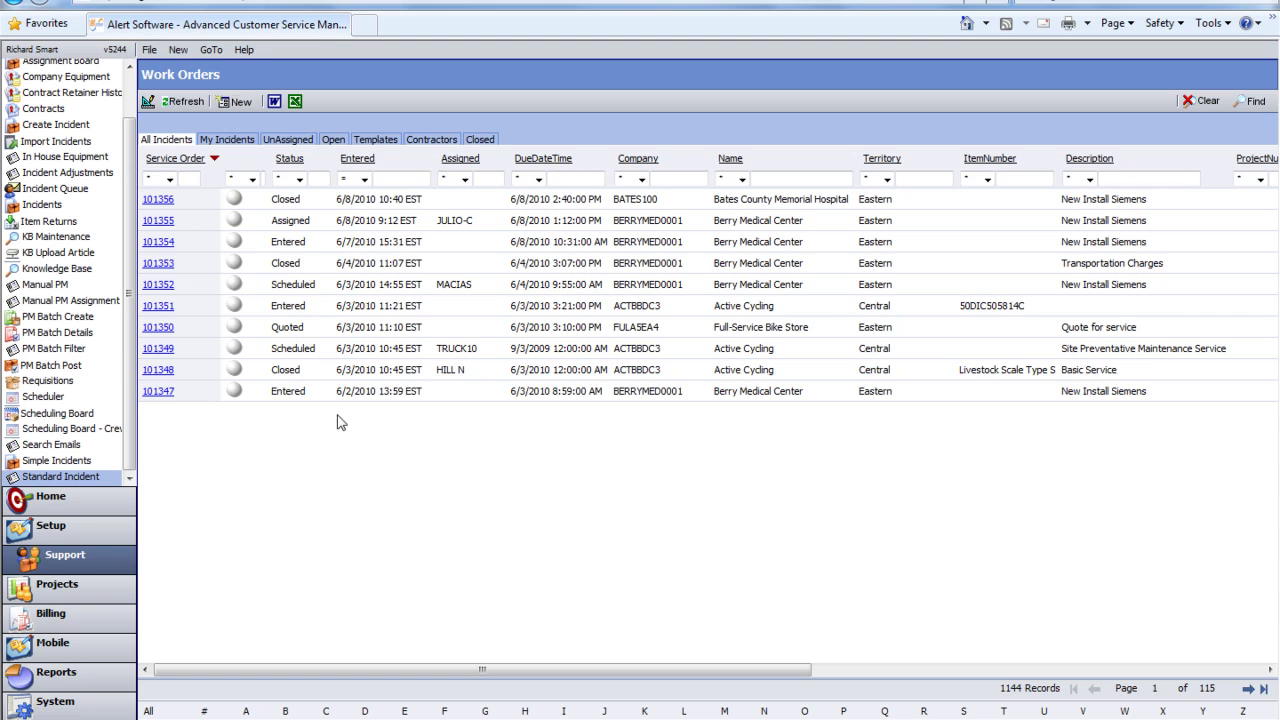
- Create a new incident and choose Active Cycling as its company, filtering the company names by "act"
click(235, 104)
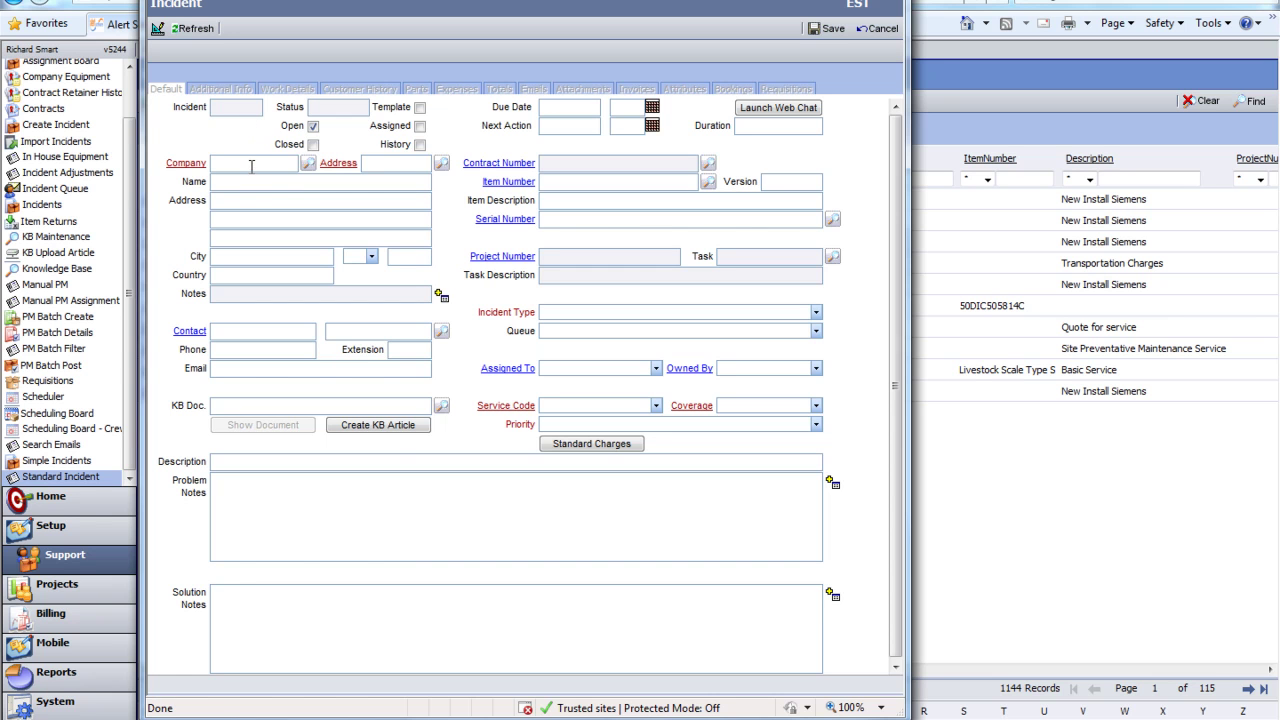
click(306, 165)
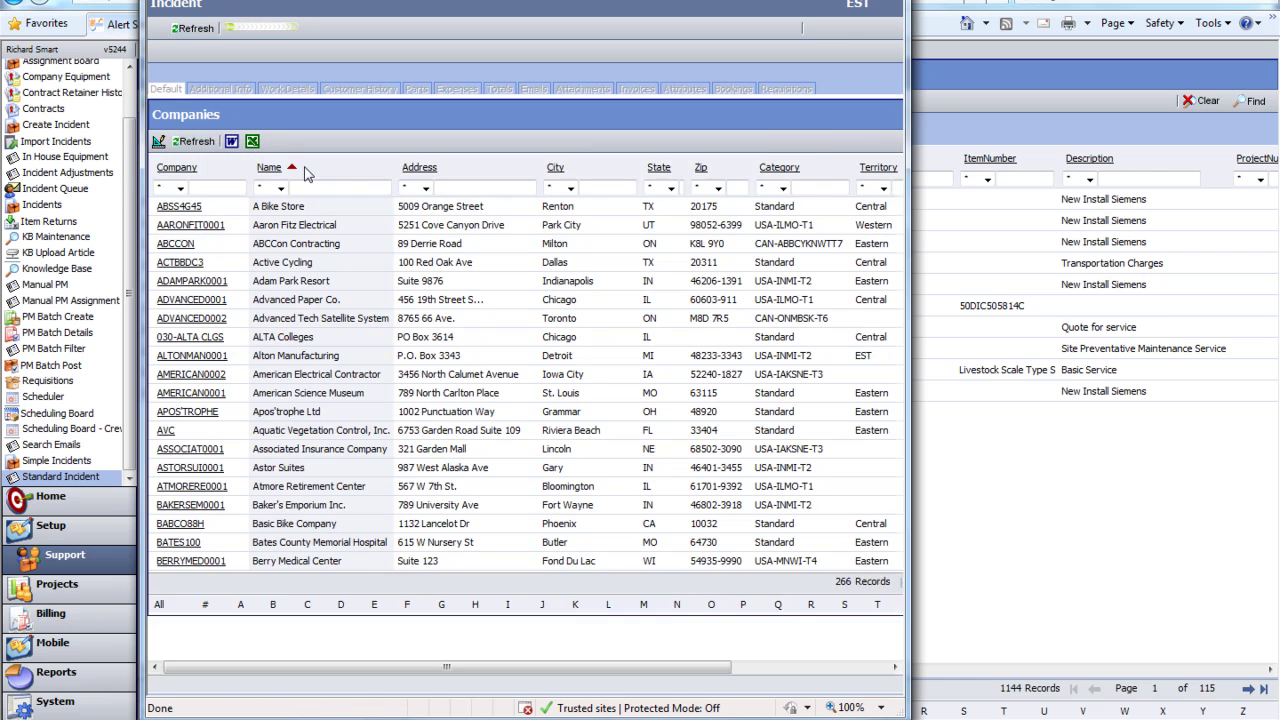
click(310, 188)
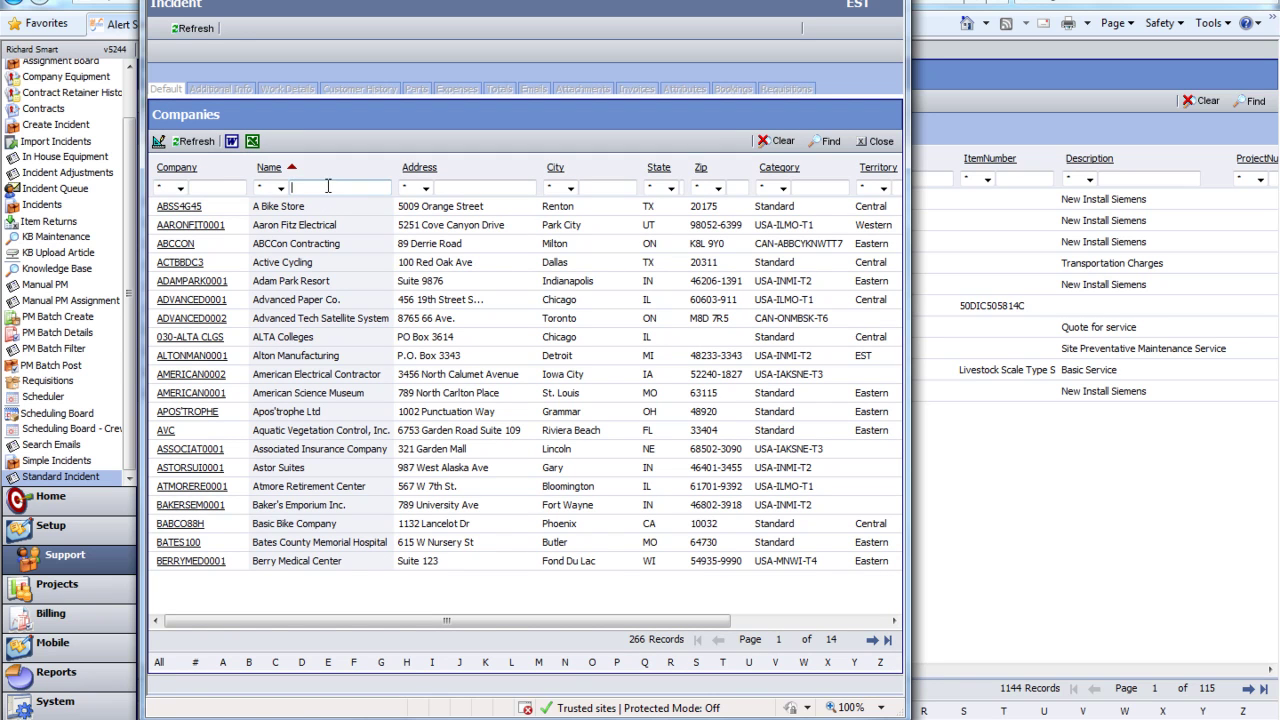
text(act)
click(268, 170)
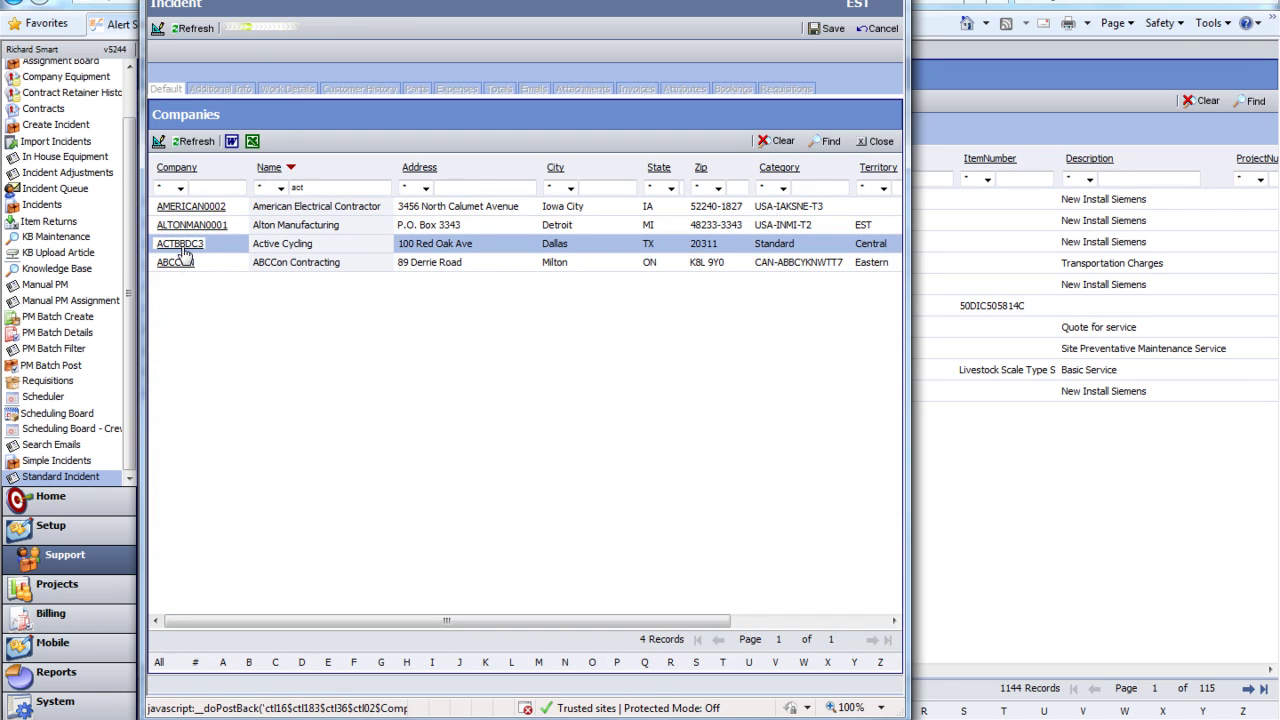
click(188, 251)
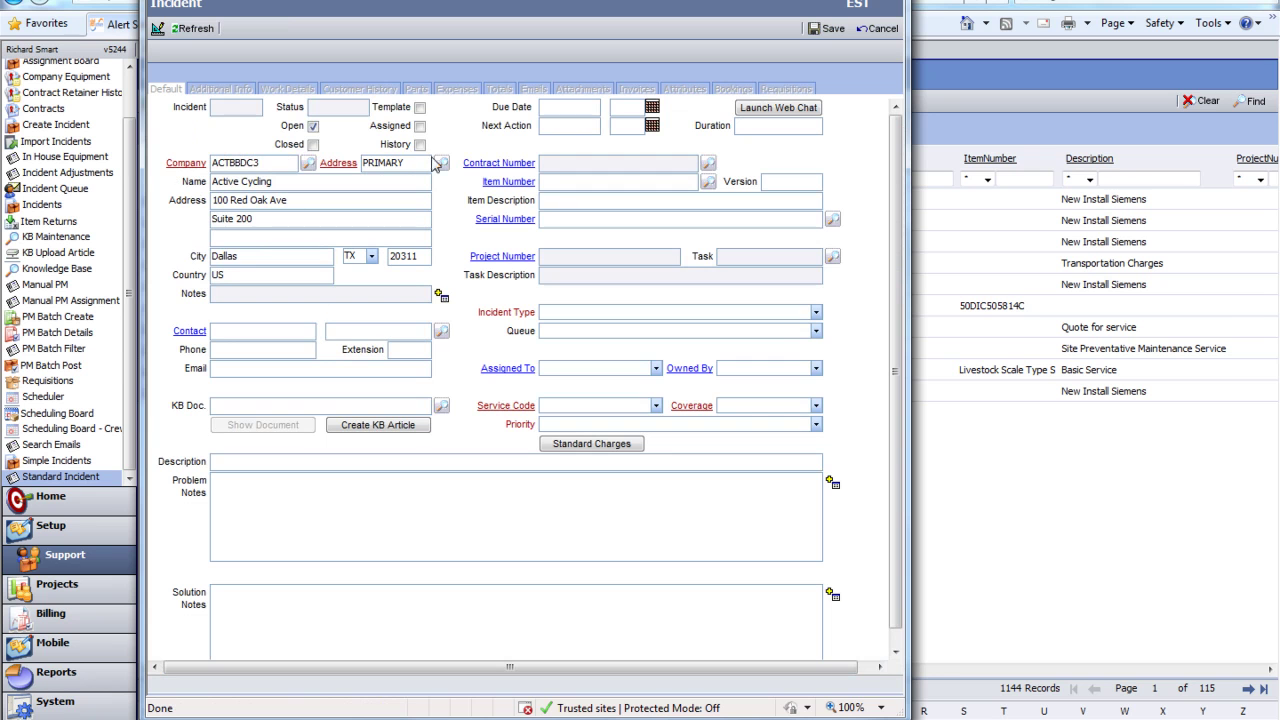
- Assign the company's Heating & Cooling Unit, item 50DIC505814C, to the incident and dismiss the contract message
click(834, 222)
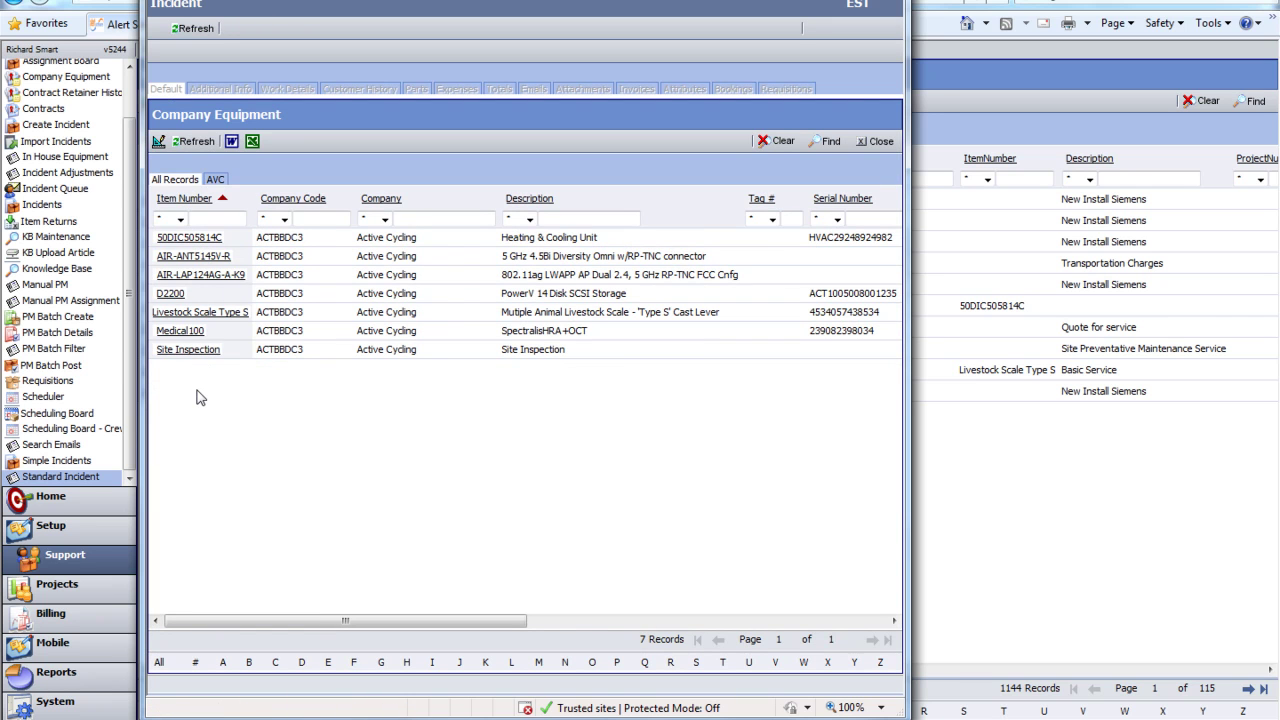
click(205, 241)
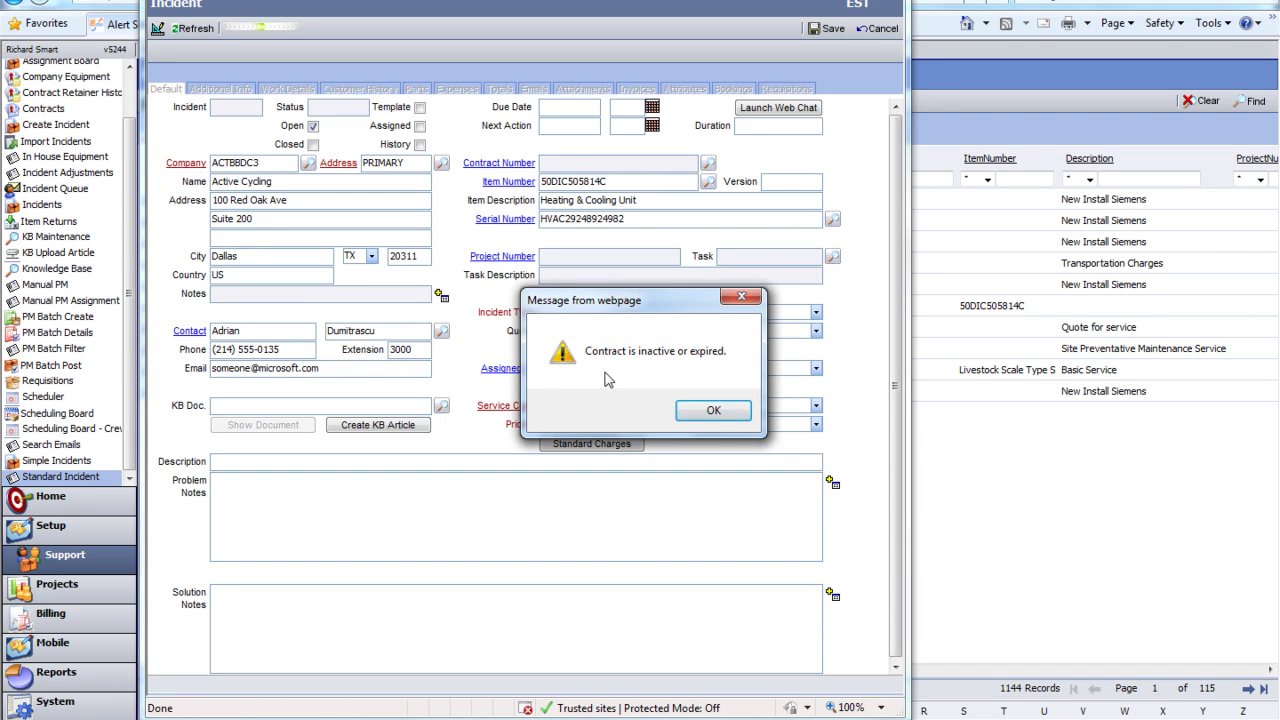
click(712, 412)
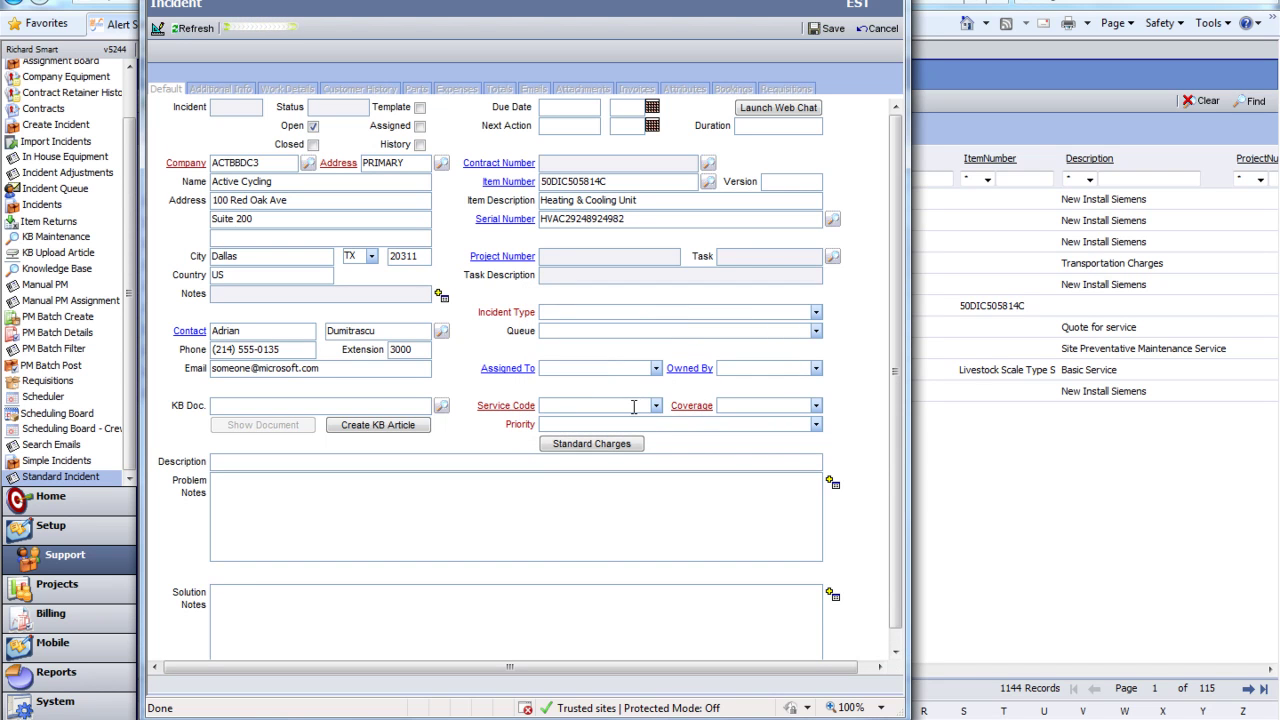
- Set the incident's service code to T&M, coverage to STD and priority to MED
click(634, 407)
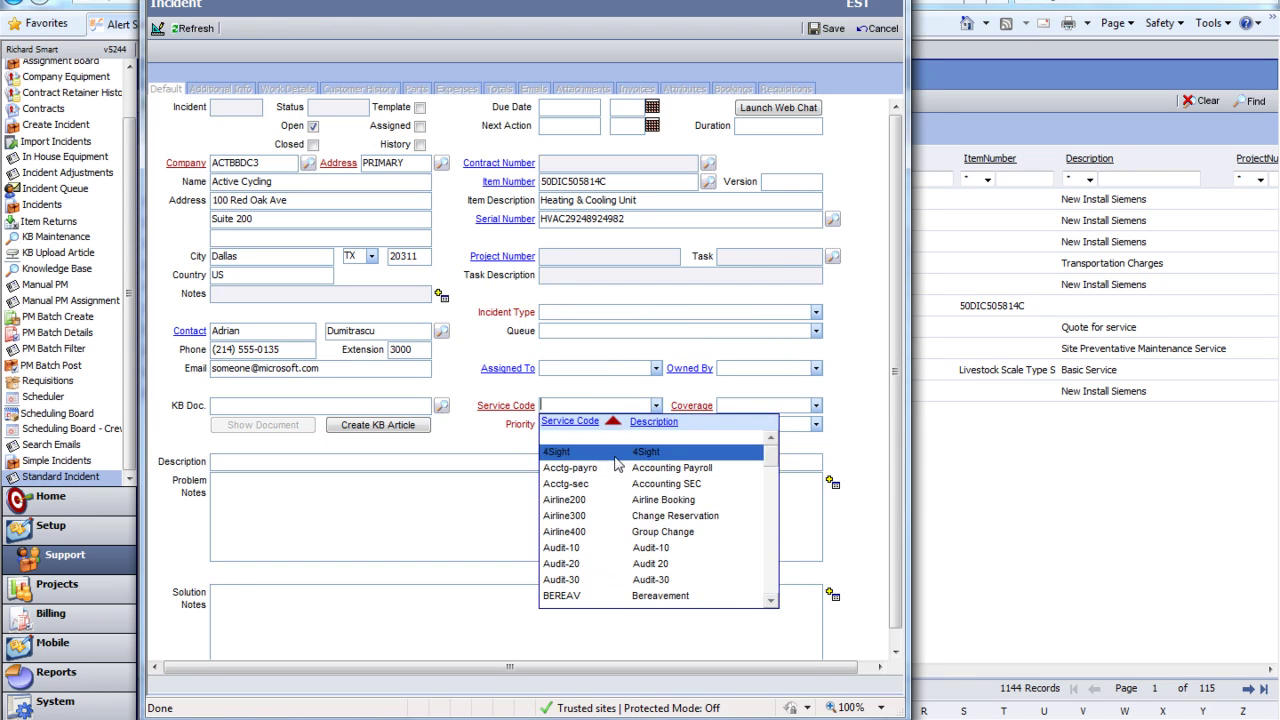
text(T&M)
click(617, 455)
click(747, 403)
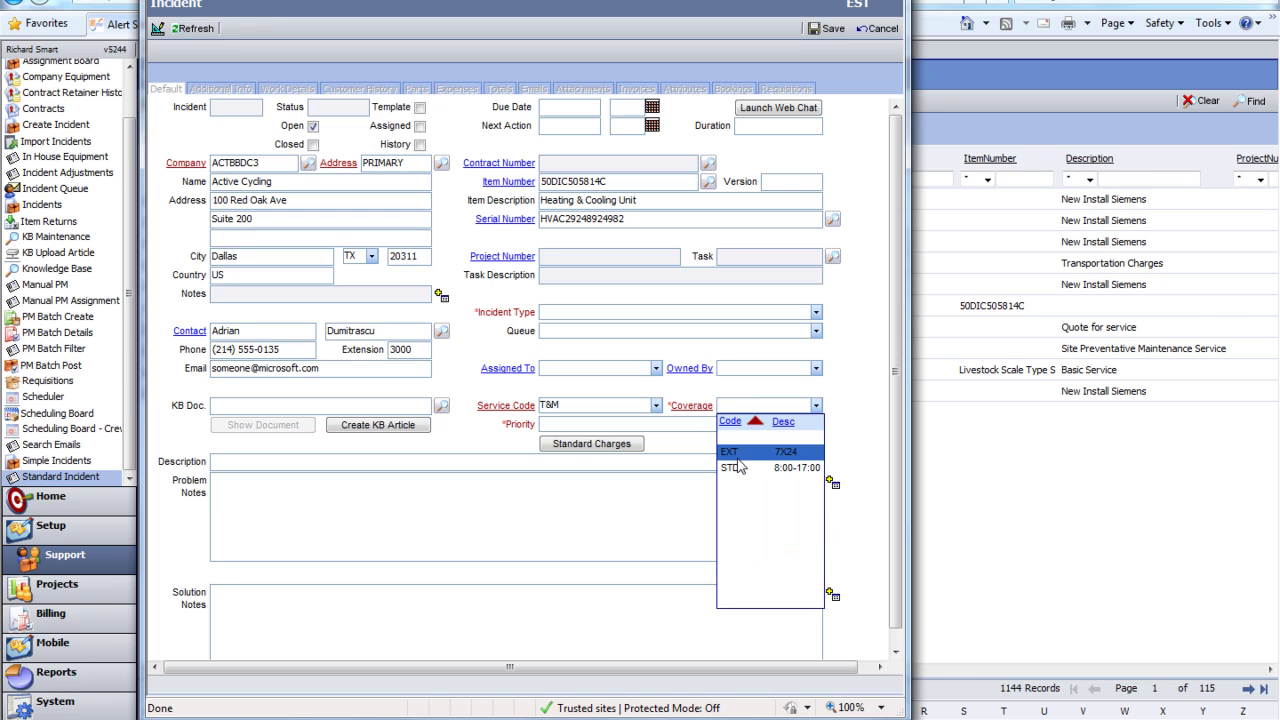
click(737, 467)
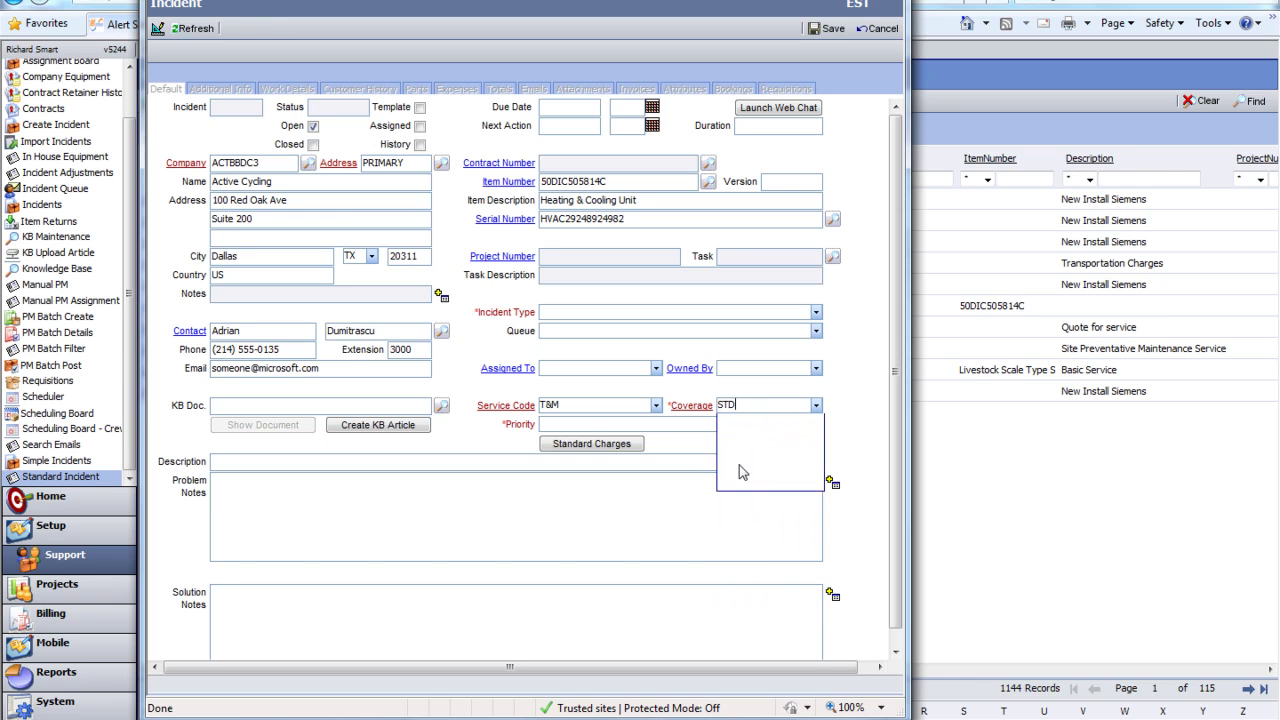
click(594, 425)
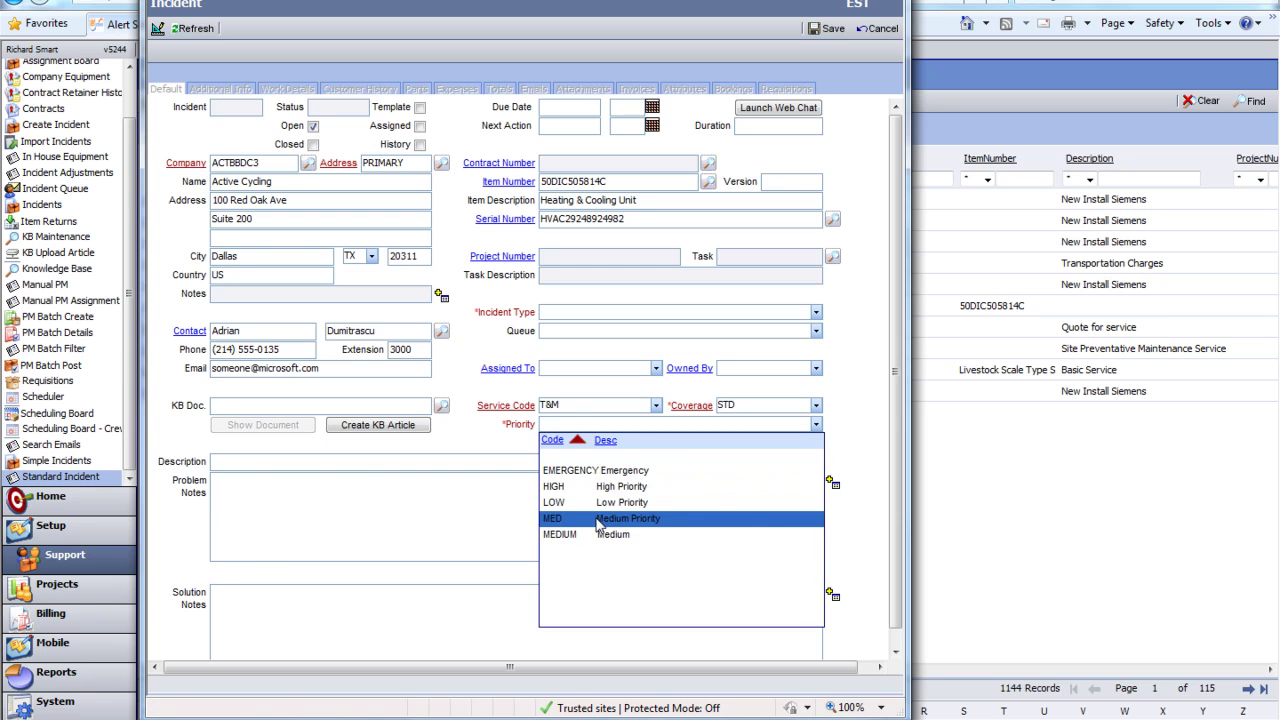
click(598, 520)
- Set the incident type to FIELDSERVICE and enter the description "Unit is not working"
click(232, 405)
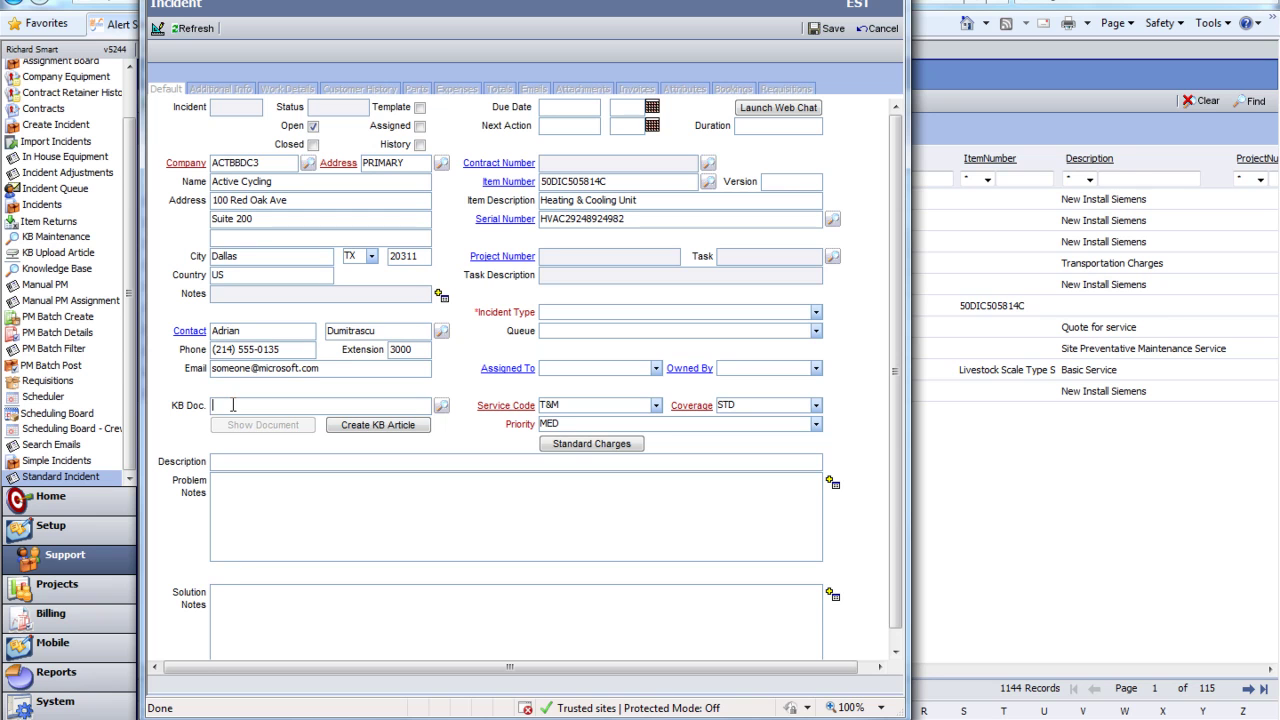
click(565, 311)
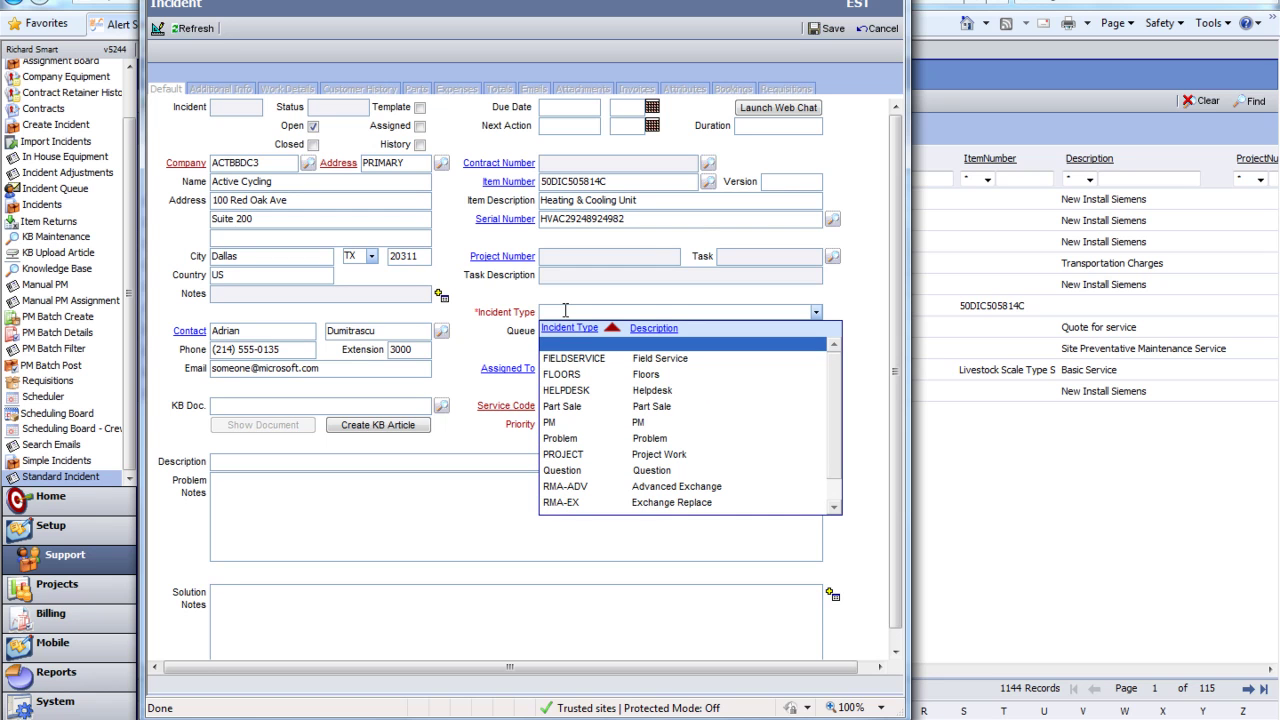
click(588, 360)
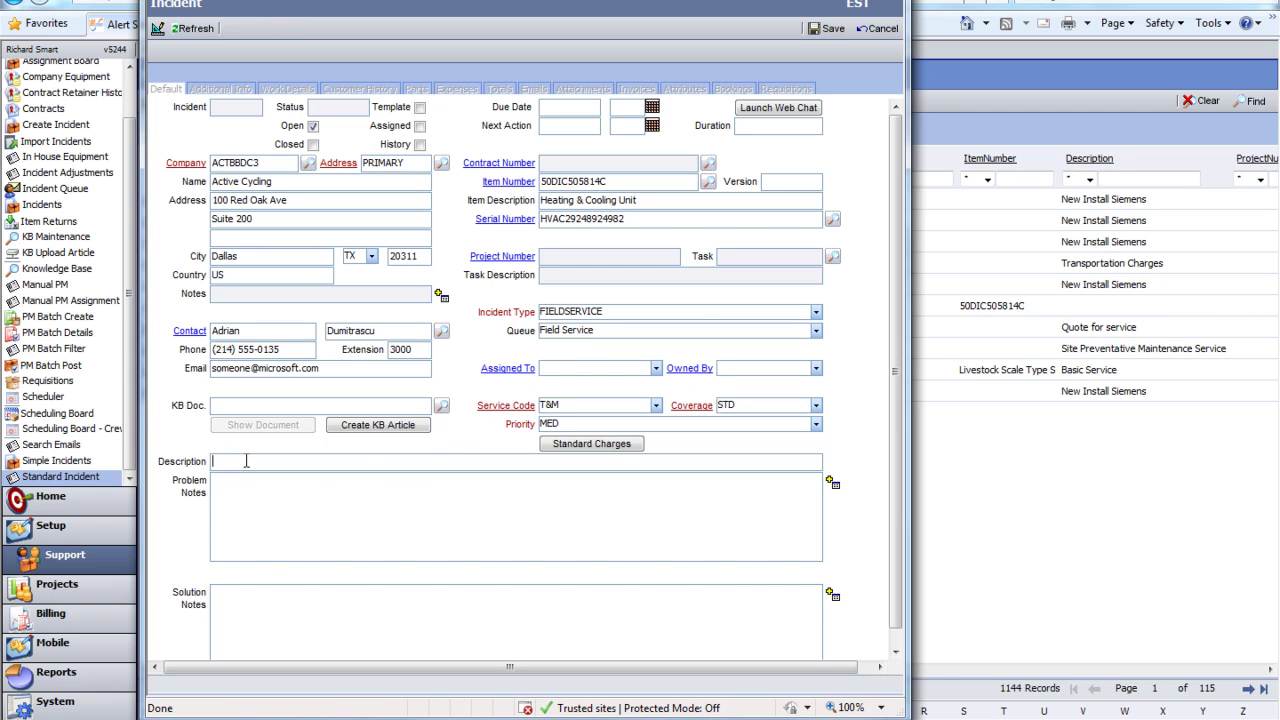
text(Unit is not workinbg)
key(BackSpace)
key(BackSpace)
text(g)
- Enter "Call notess" in the problem notes and spell-check the text, correcting it to "Call notes."
click(252, 485)
text(Ca)
key(BackSpace)
key(BackSpace)
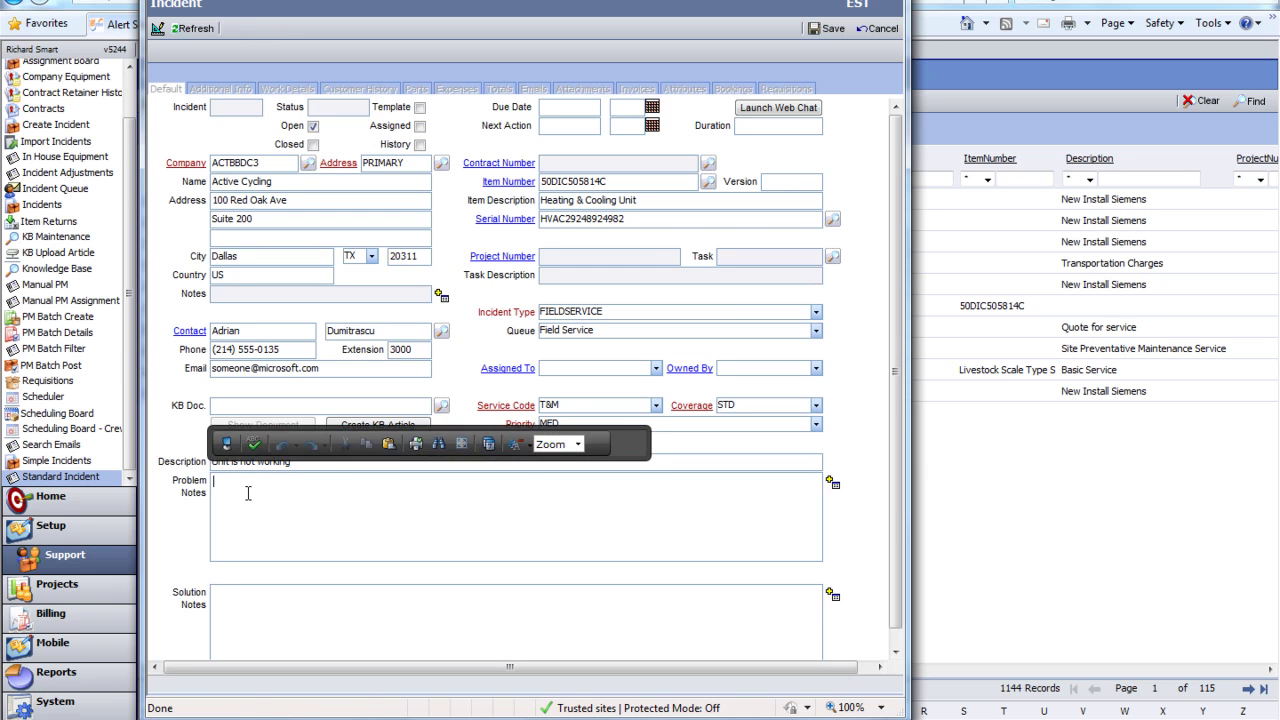
text(Call notess:)
click(255, 450)
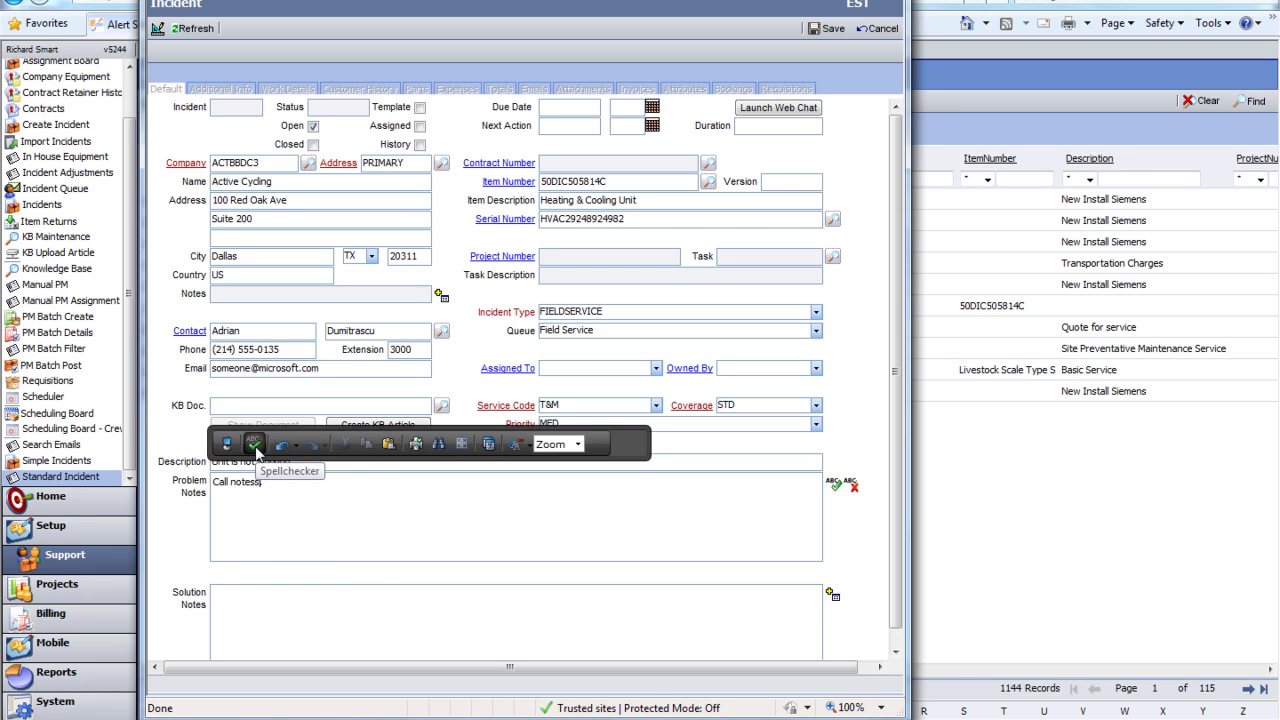
click(255, 497)
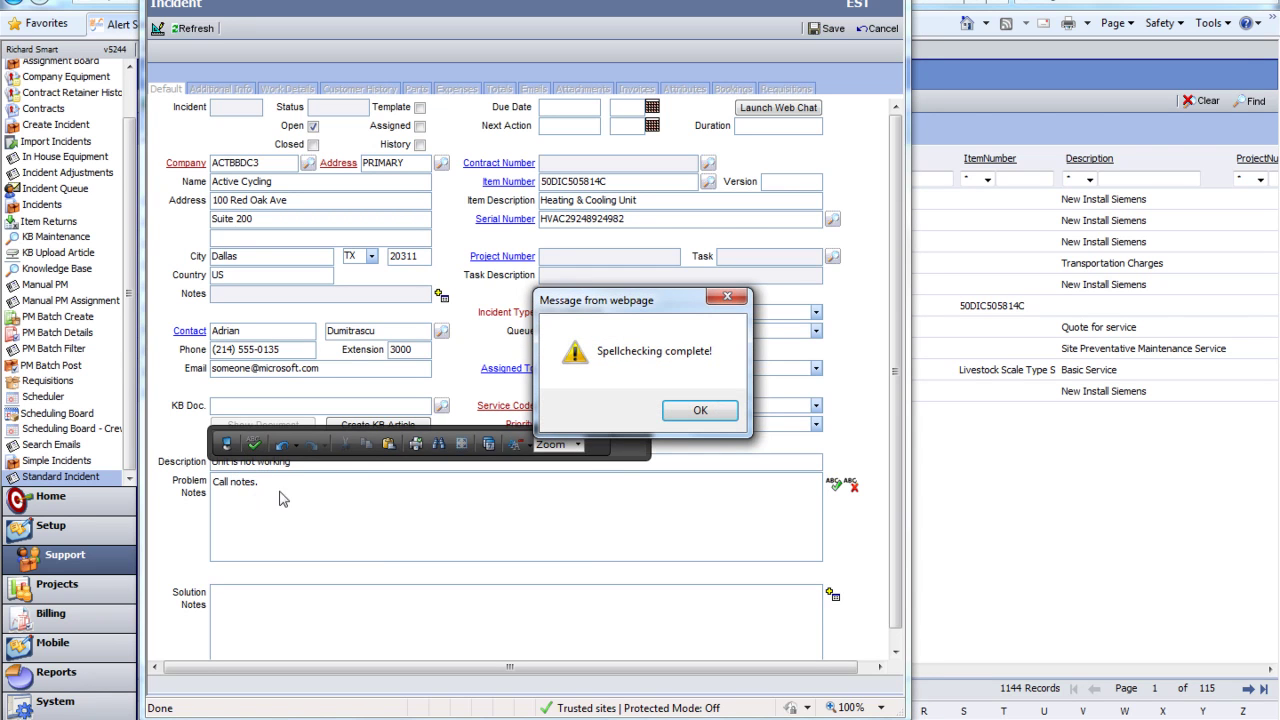
click(704, 415)
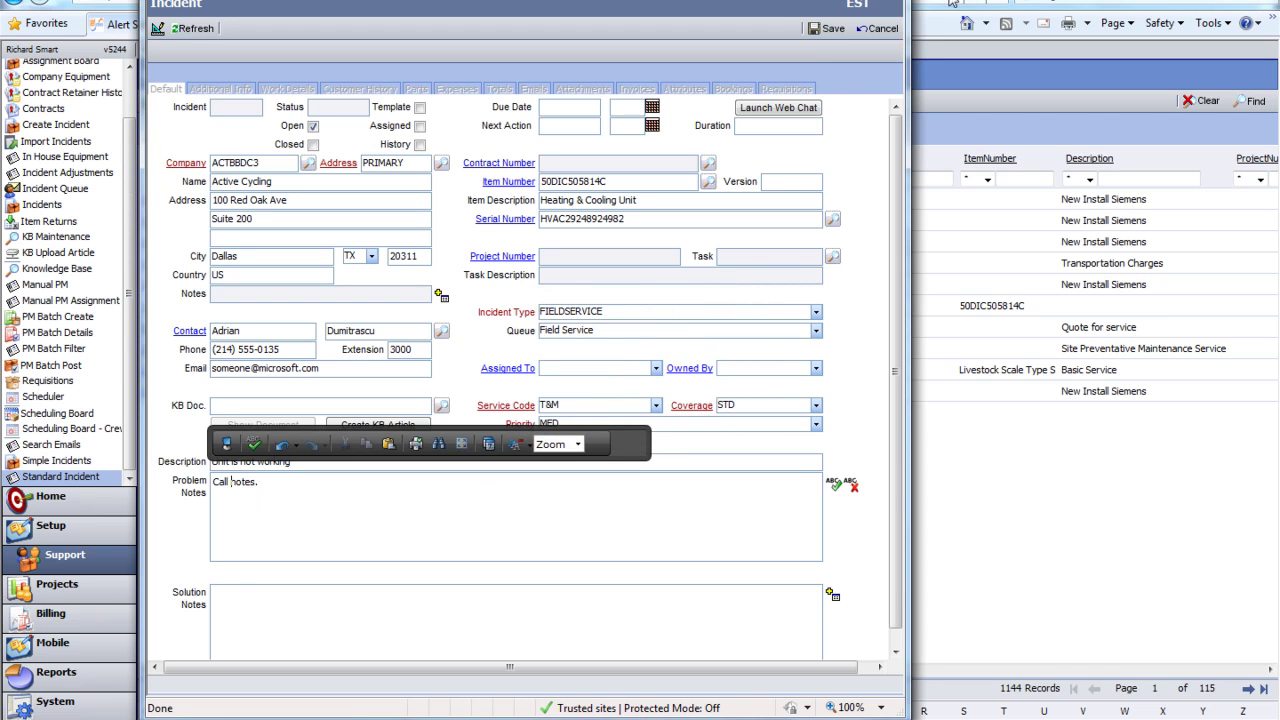
- Save the incident and switch to the Alert Scheduler window
click(833, 29)
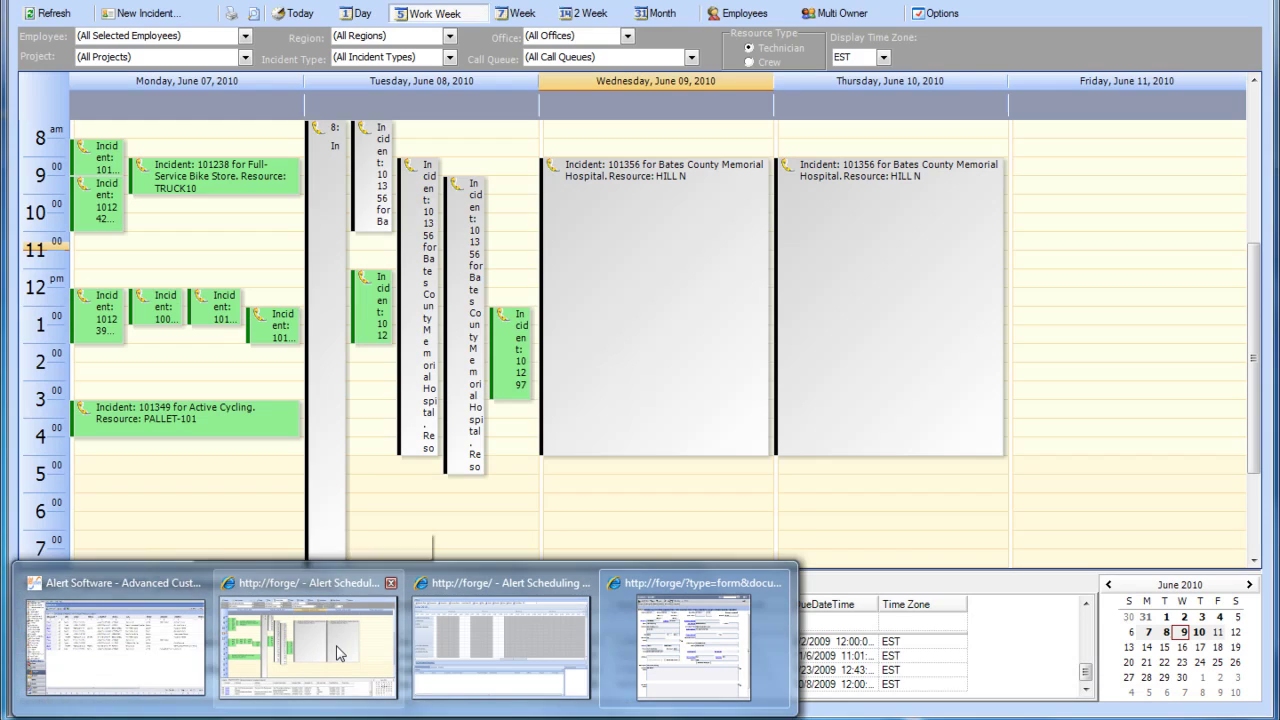
click(338, 648)
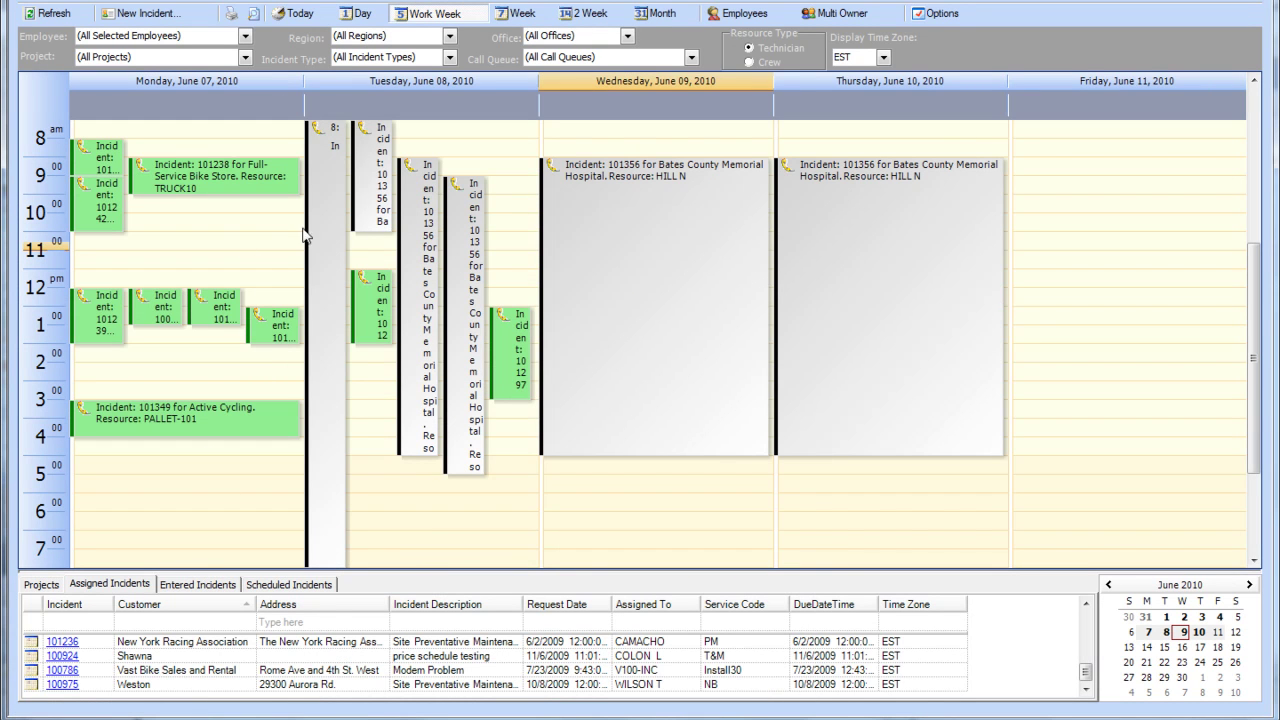
- Look at the schedule in the Day, Week, 2 Week and Month views, then go back to Work Week
click(357, 13)
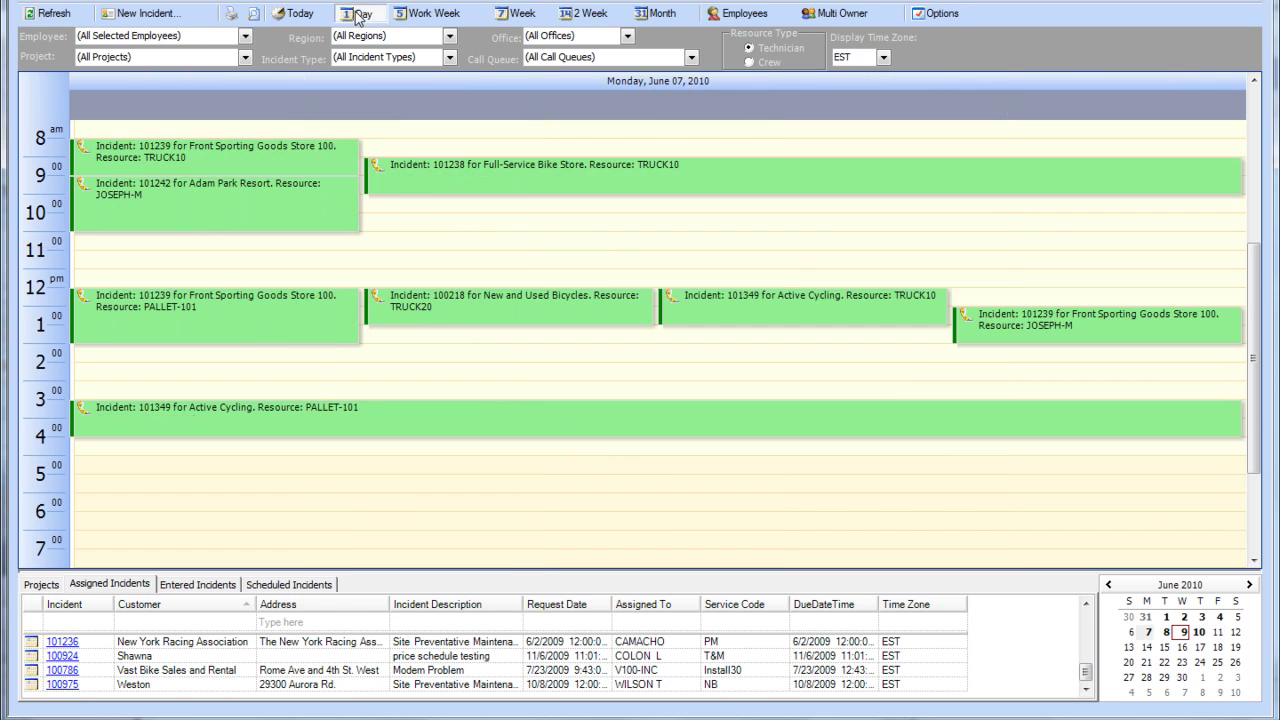
click(508, 16)
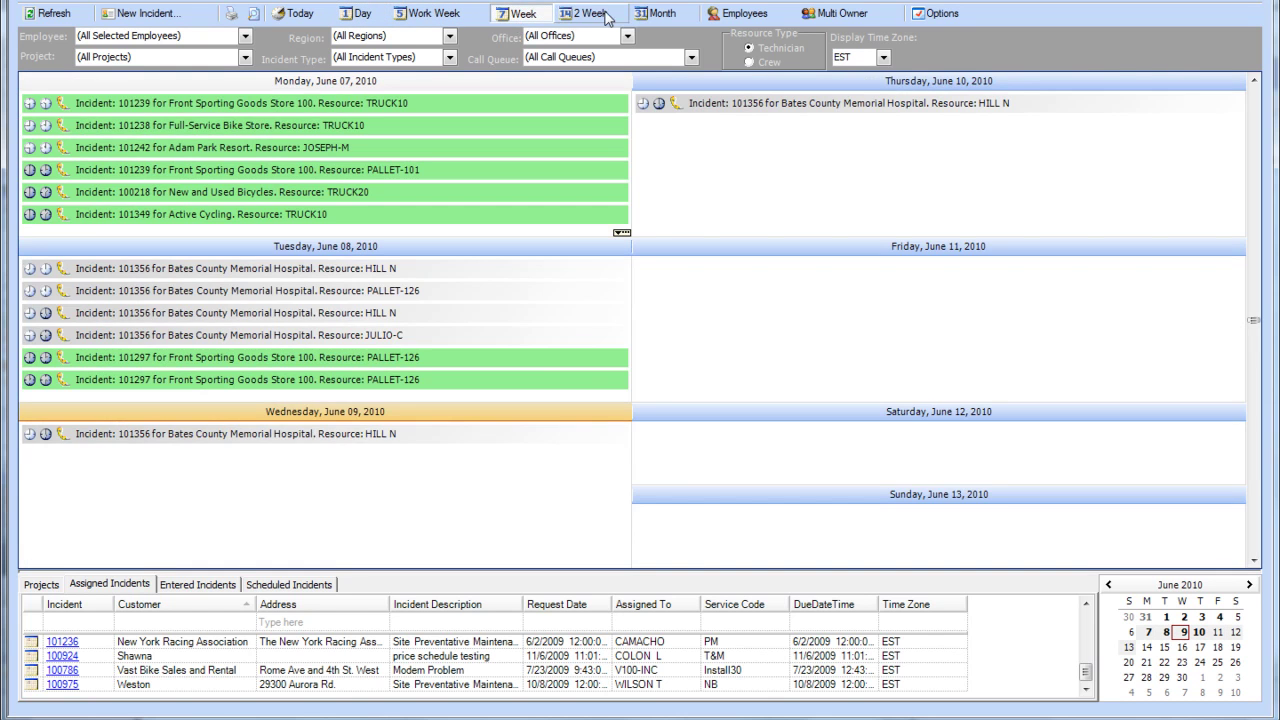
click(600, 16)
click(680, 16)
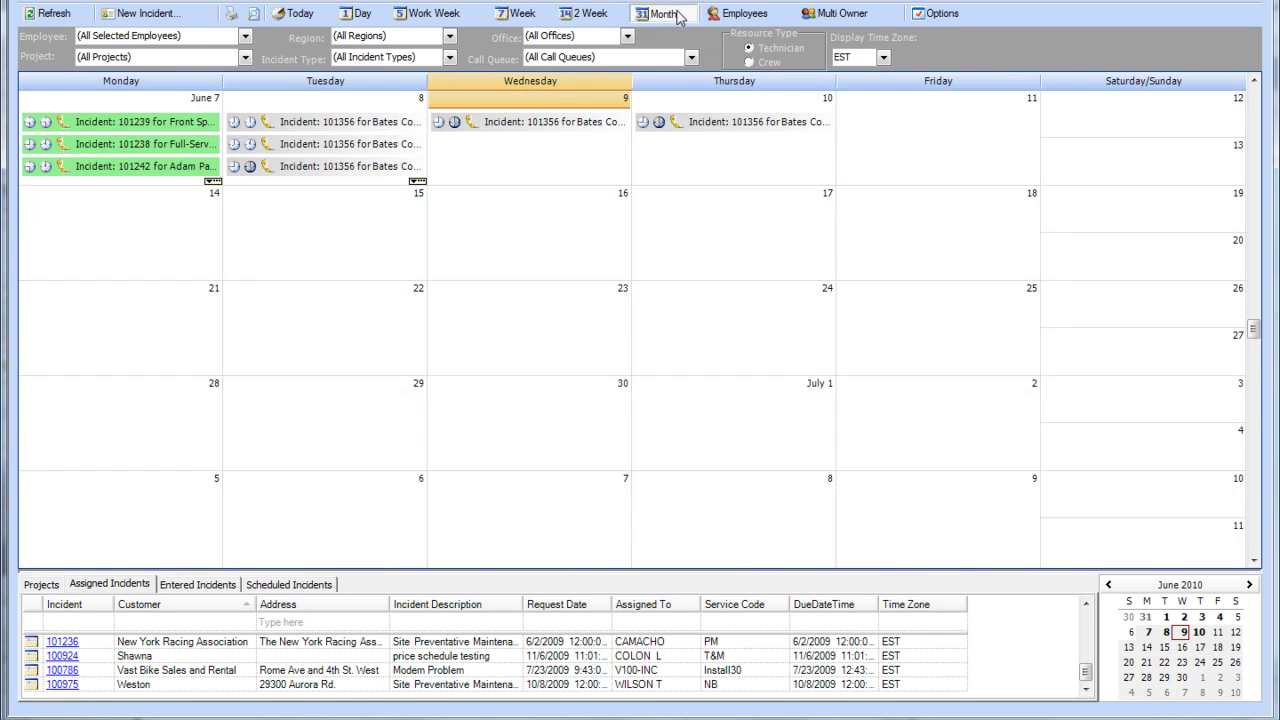
click(412, 17)
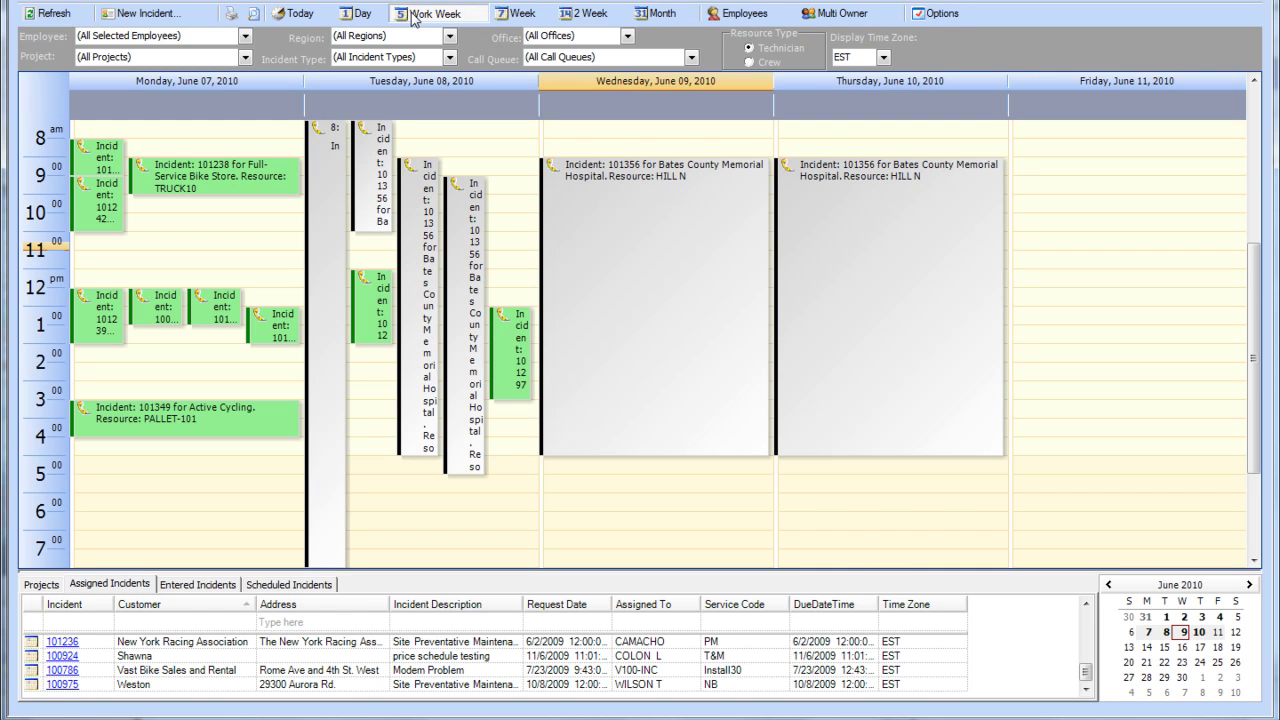
- Clear all selected employees in the scheduler's employee list and group the list by Office and Job Role
click(737, 13)
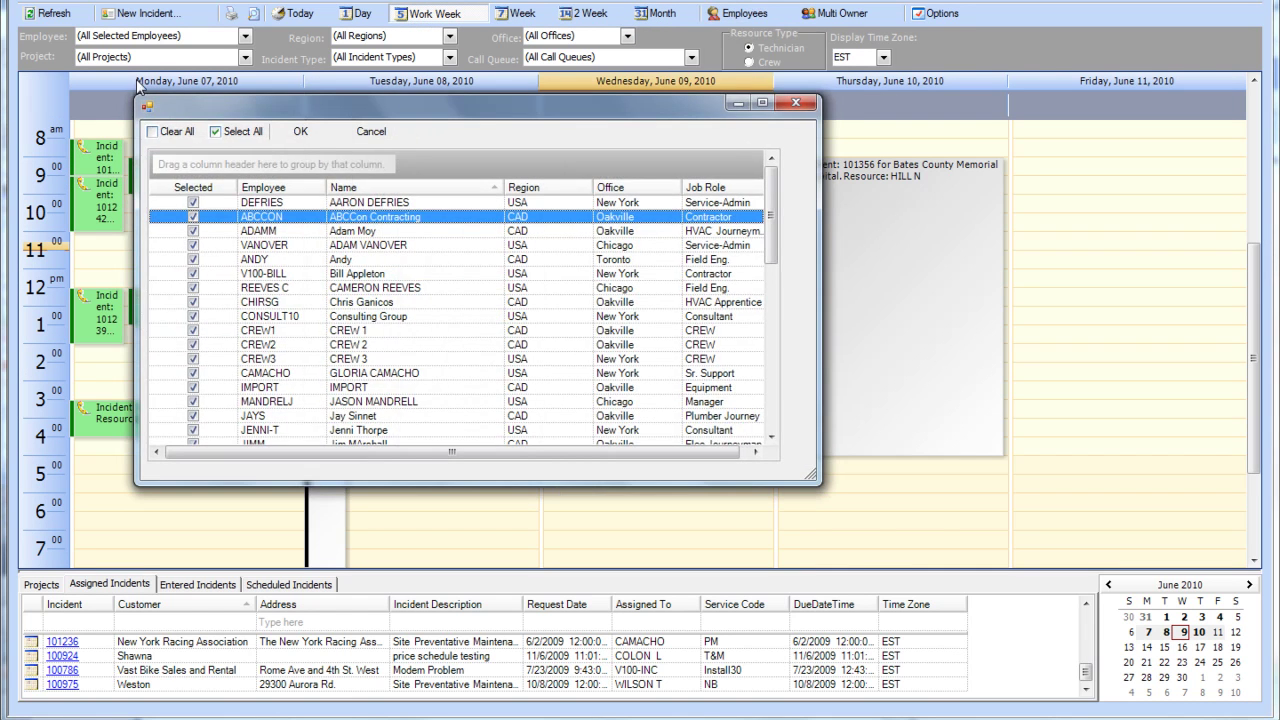
click(166, 131)
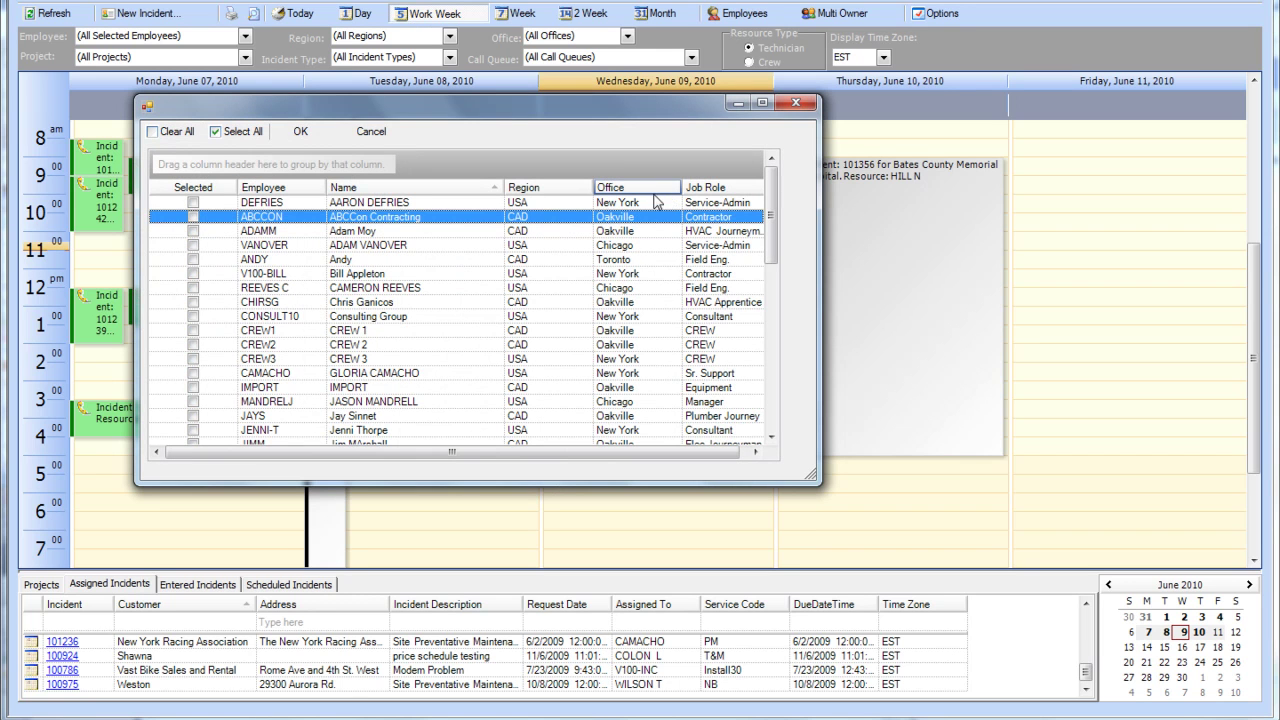
drag(226, 163, 240, 163)
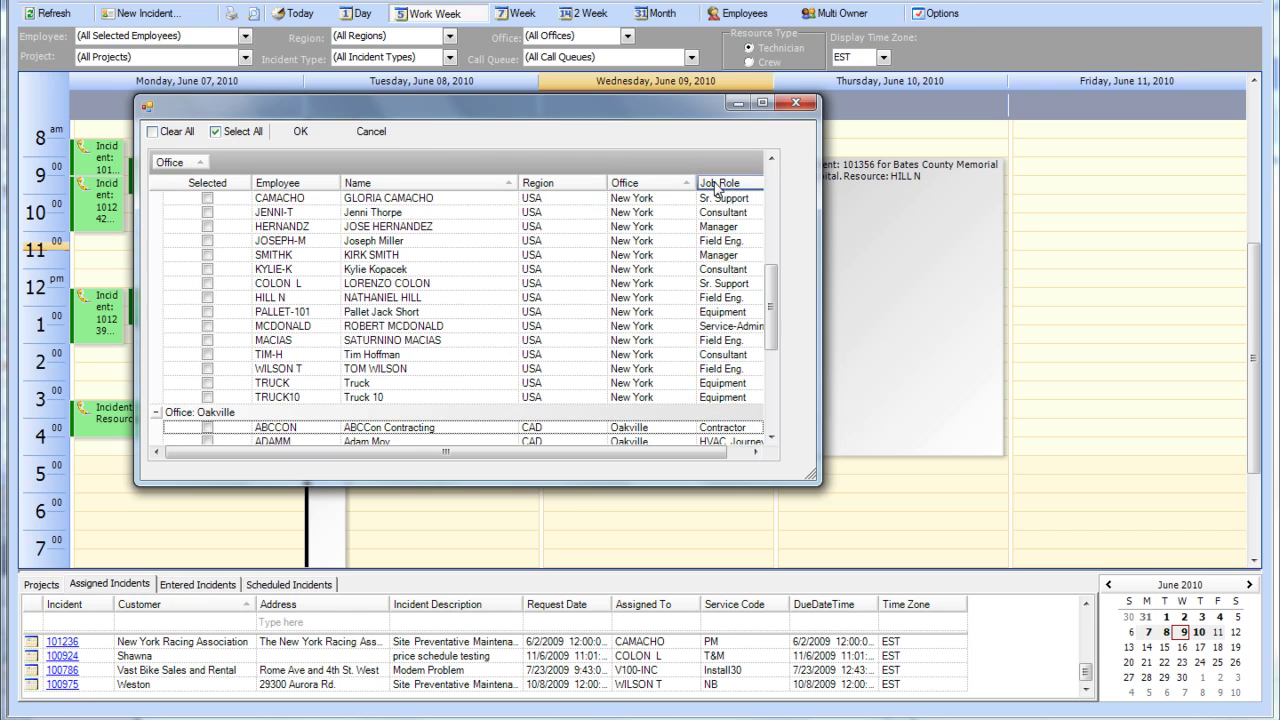
drag(718, 188, 228, 175)
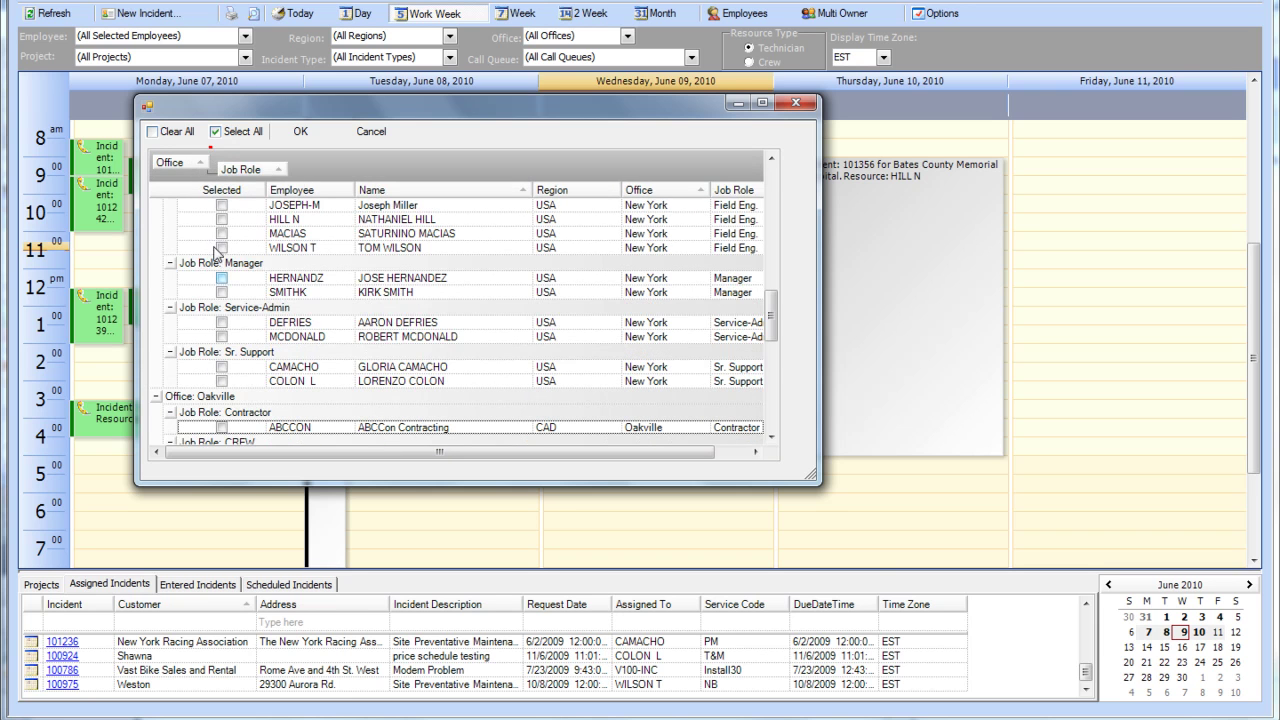
- Select the two Sr. Support employees of the New York office and show their schedules side by side with Multi Owner
click(222, 367)
click(222, 381)
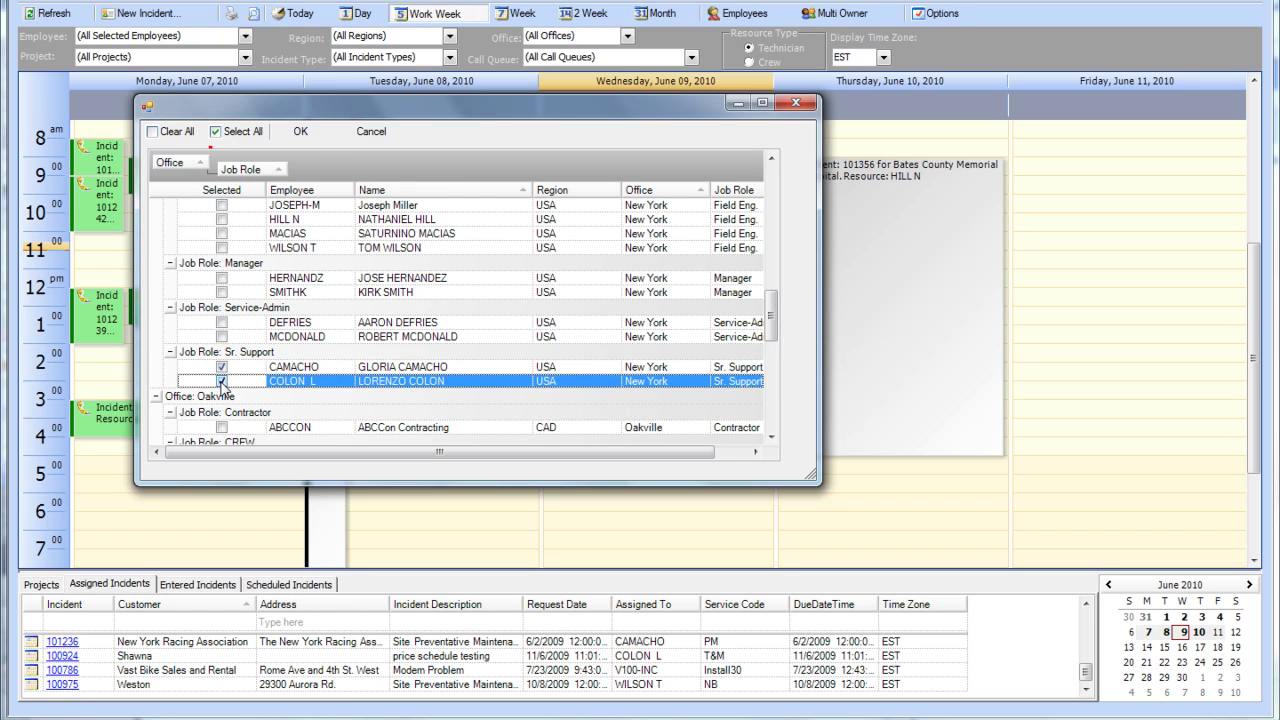
click(303, 134)
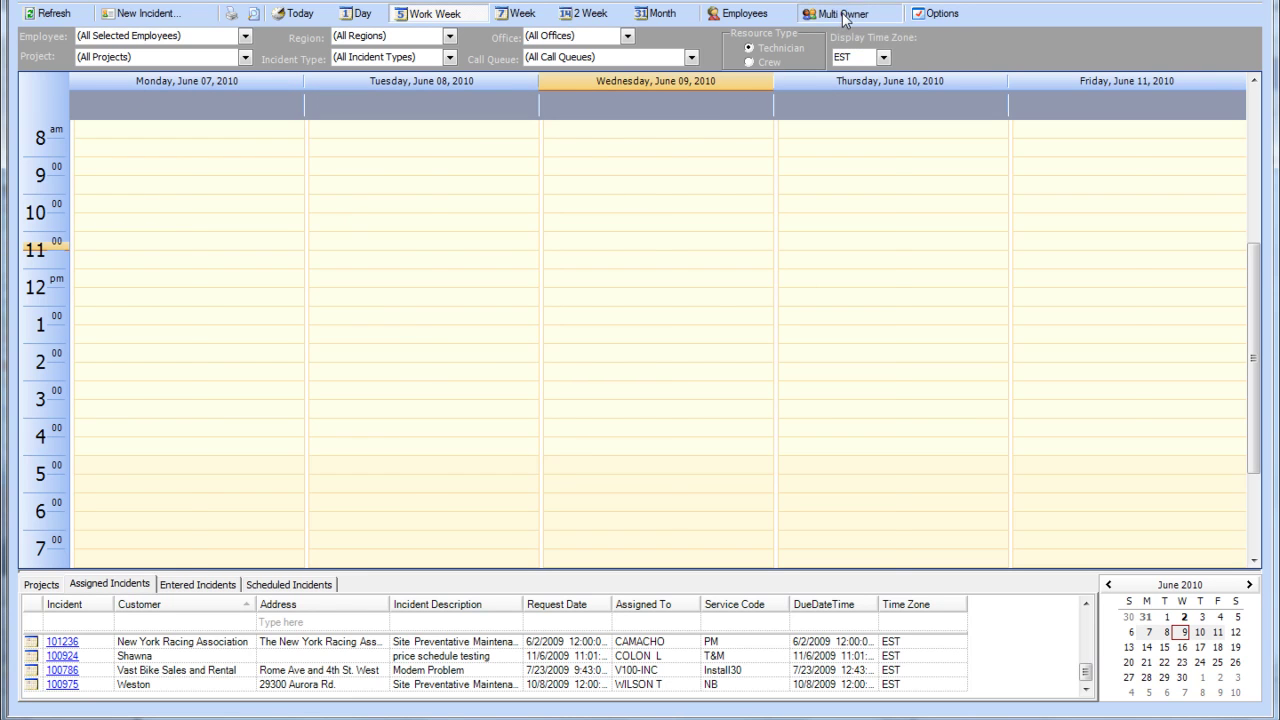
click(845, 16)
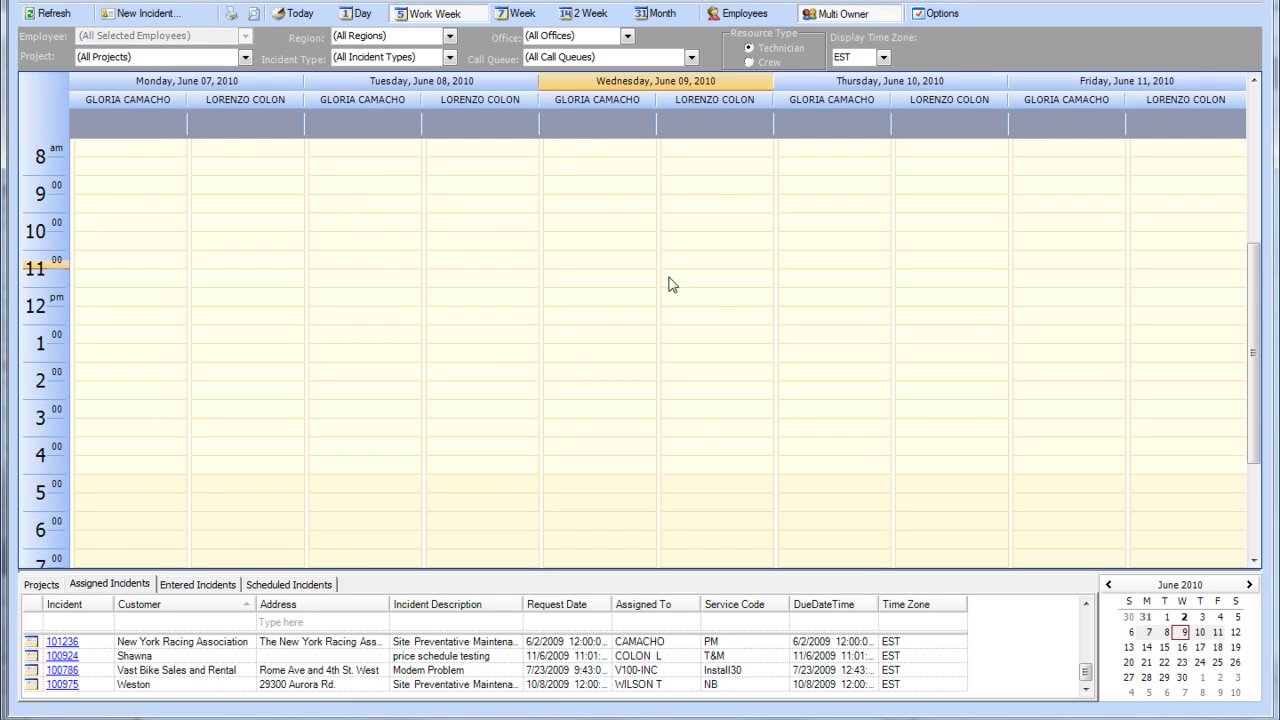
- Schedule the entered Active Cycling incident "Unit is not working" for the first Sr. Support employee on Wednesday, June 09, 2010 at 10:00
click(222, 585)
click(84, 605)
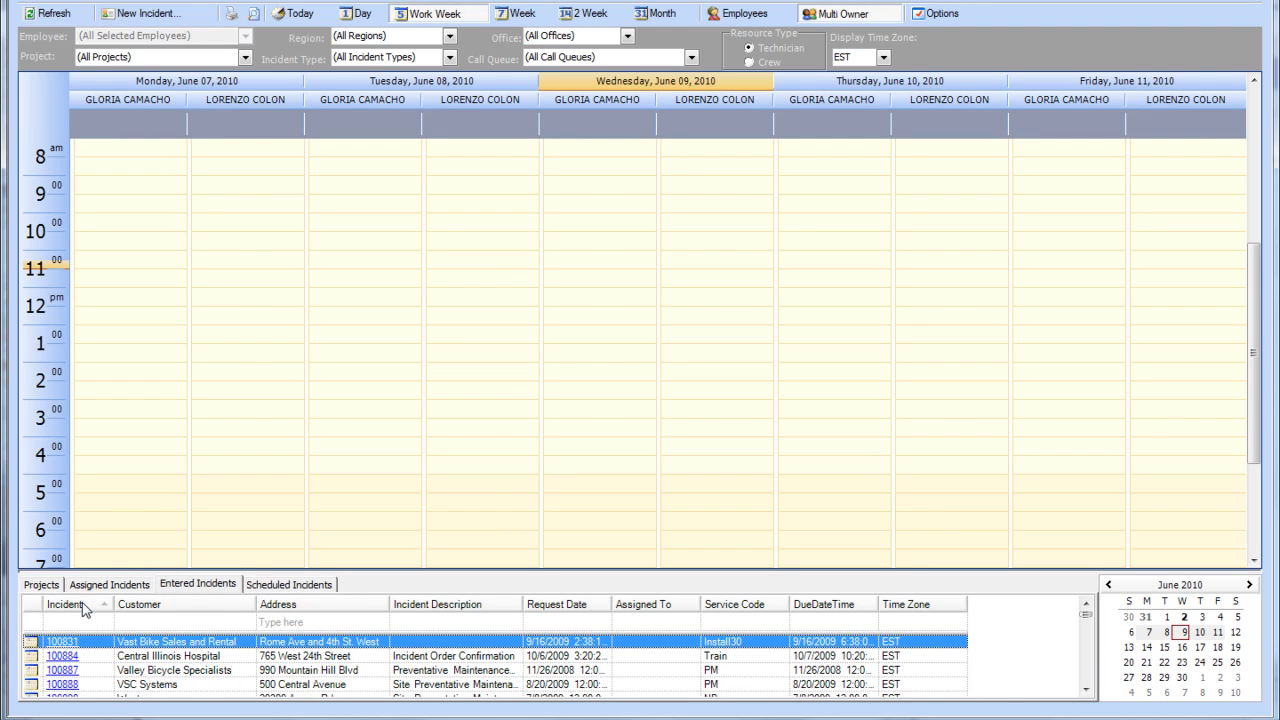
drag(1087, 615, 1093, 706)
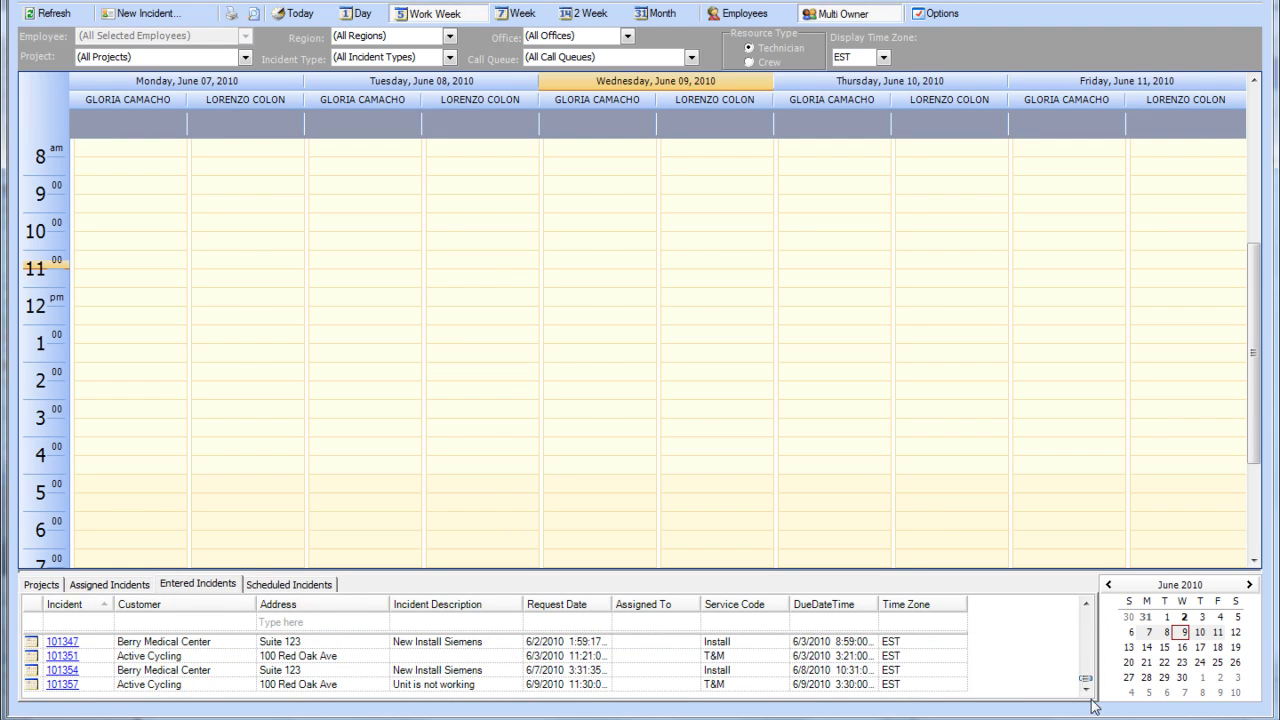
drag(34, 688, 622, 224)
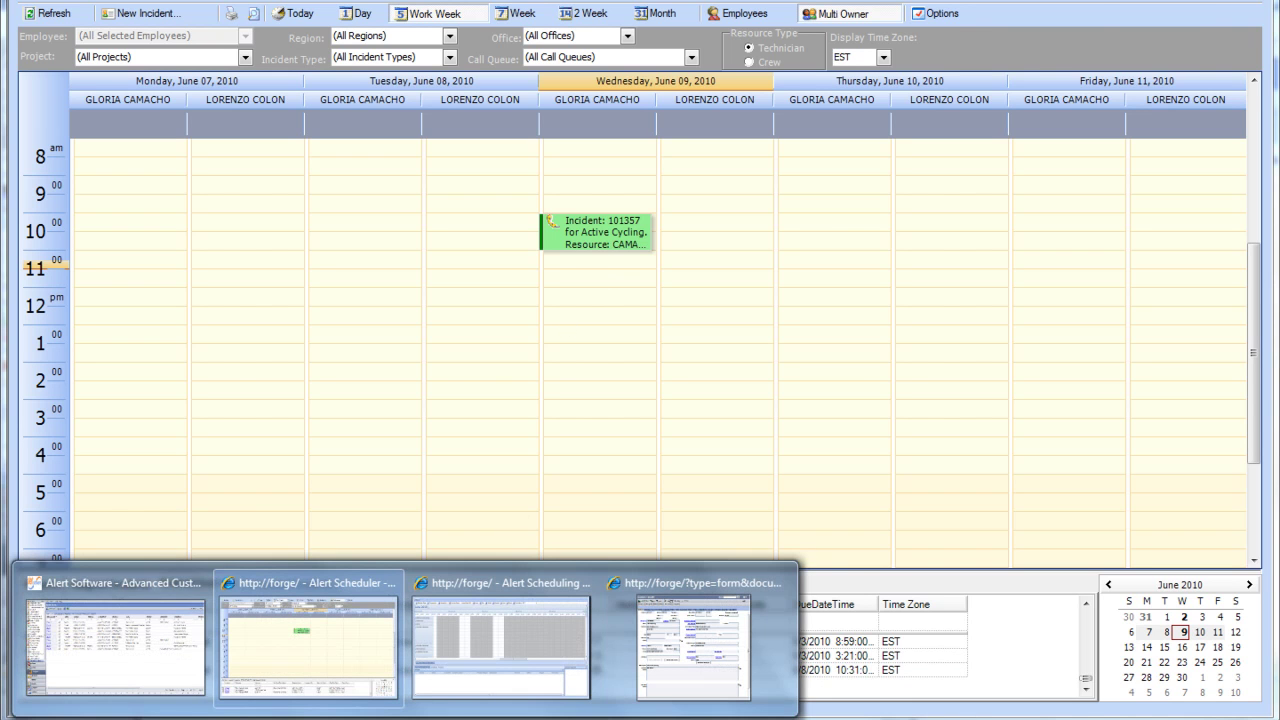
- Review the Work Details and Default information of the Active Cycling incident "Unit is not working"
mouse_move(140, 640)
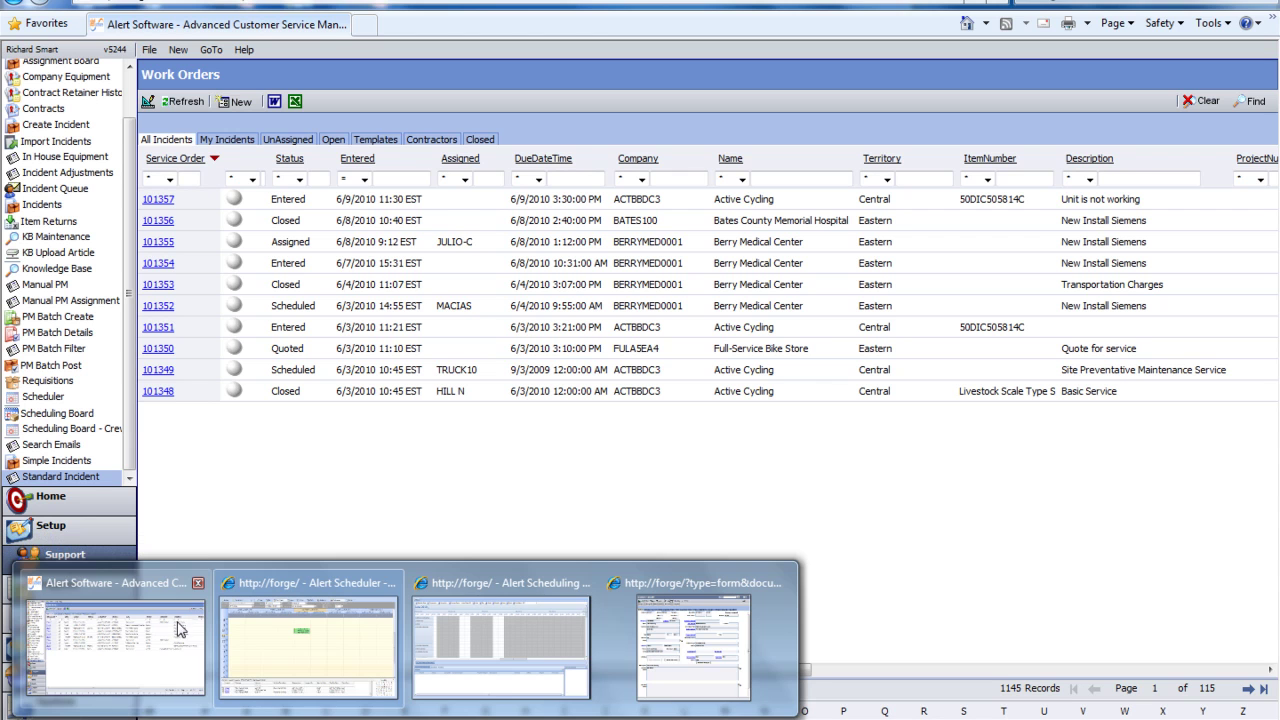
click(178, 628)
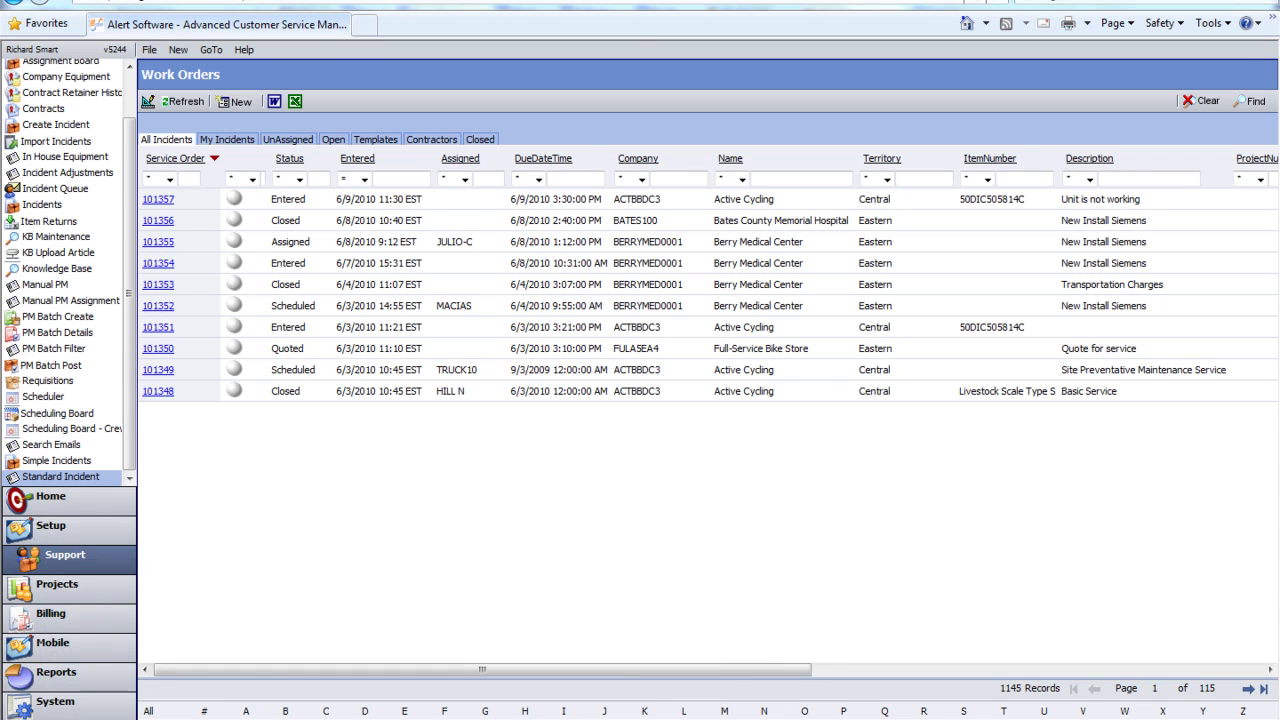
mouse_move(130, 719)
click(695, 615)
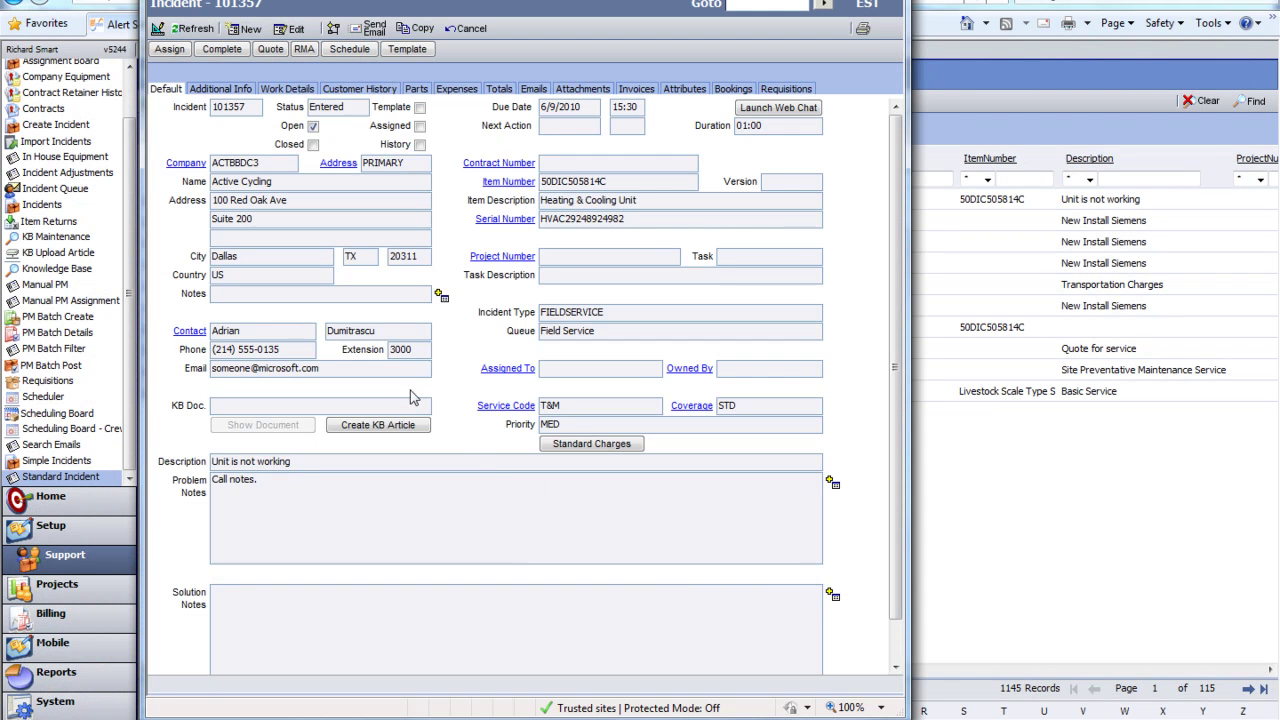
click(297, 90)
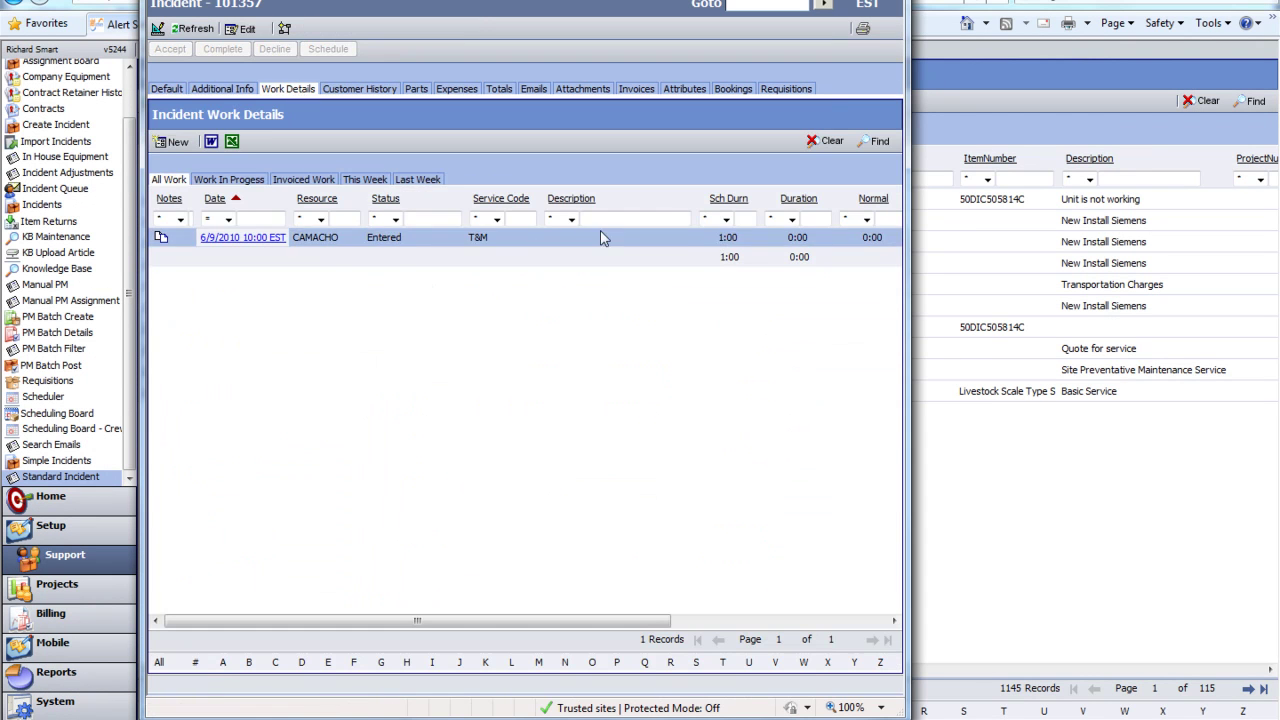
click(168, 89)
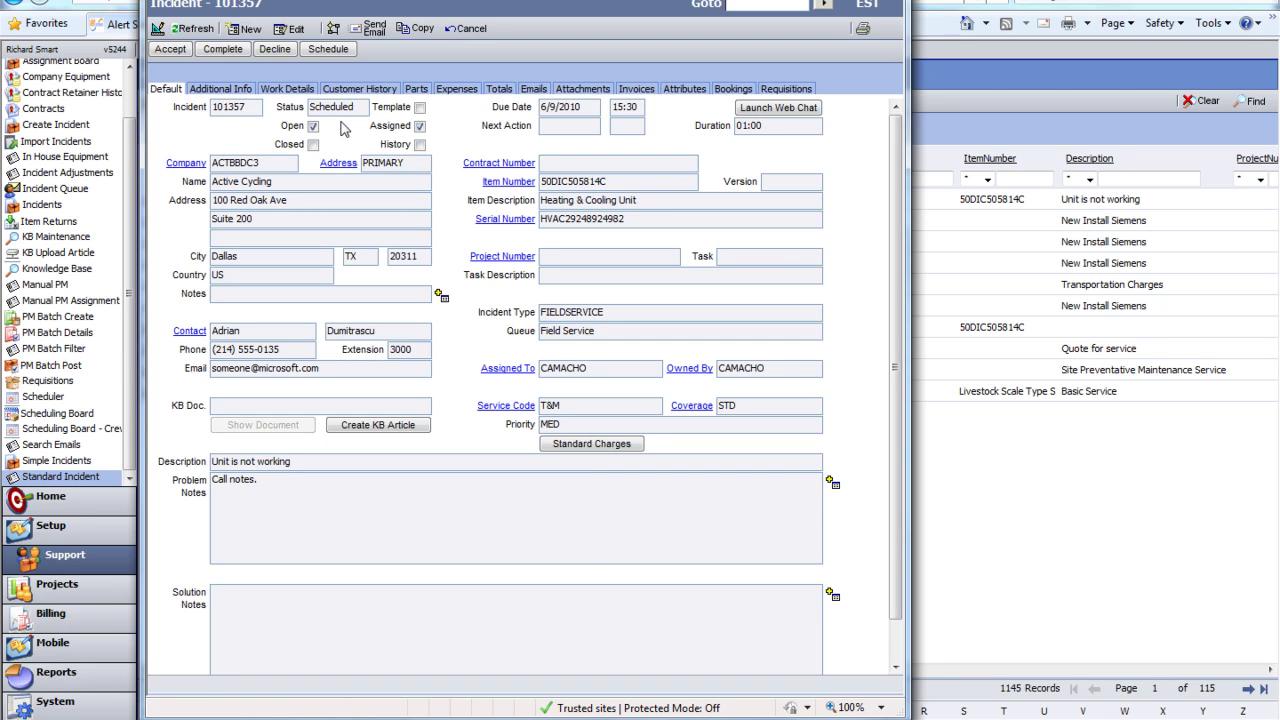
click(288, 92)
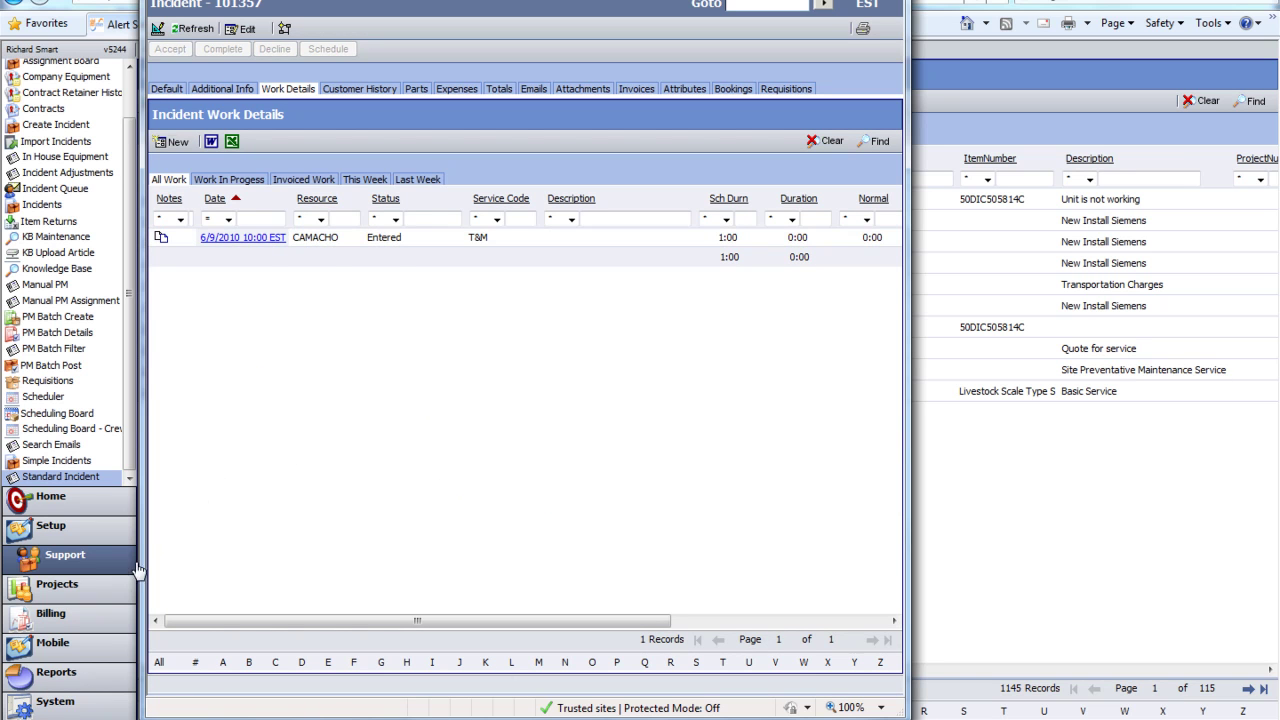
- In the Projects Appointment Manager, enter 4 hours on Wednesday 09 for the Active Cycling appointment "Unit is not working"
click(74, 592)
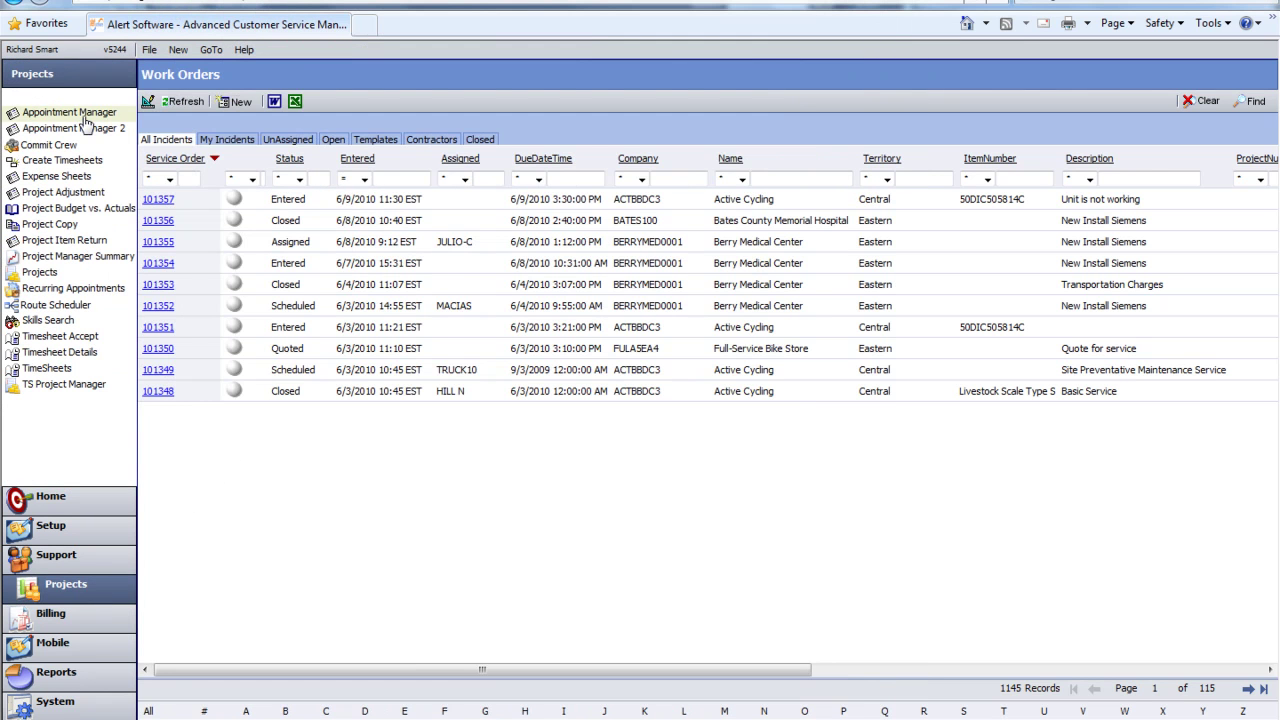
click(84, 116)
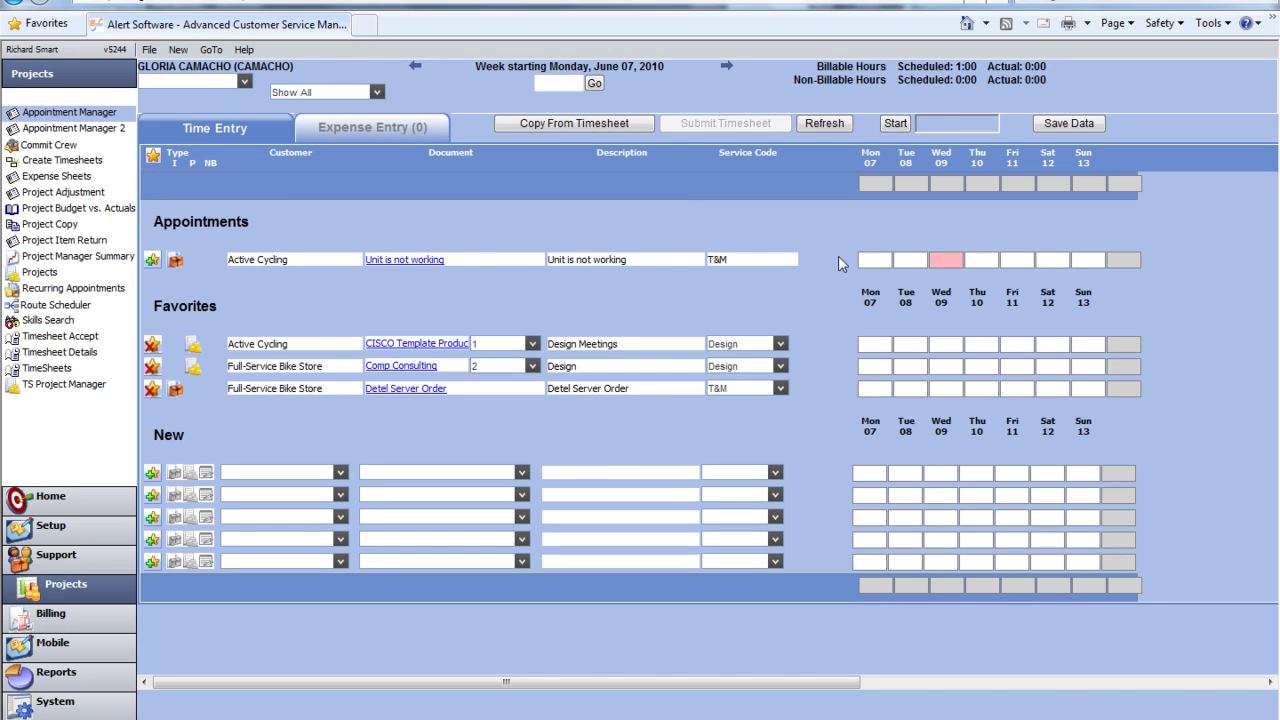
right_click(951, 259)
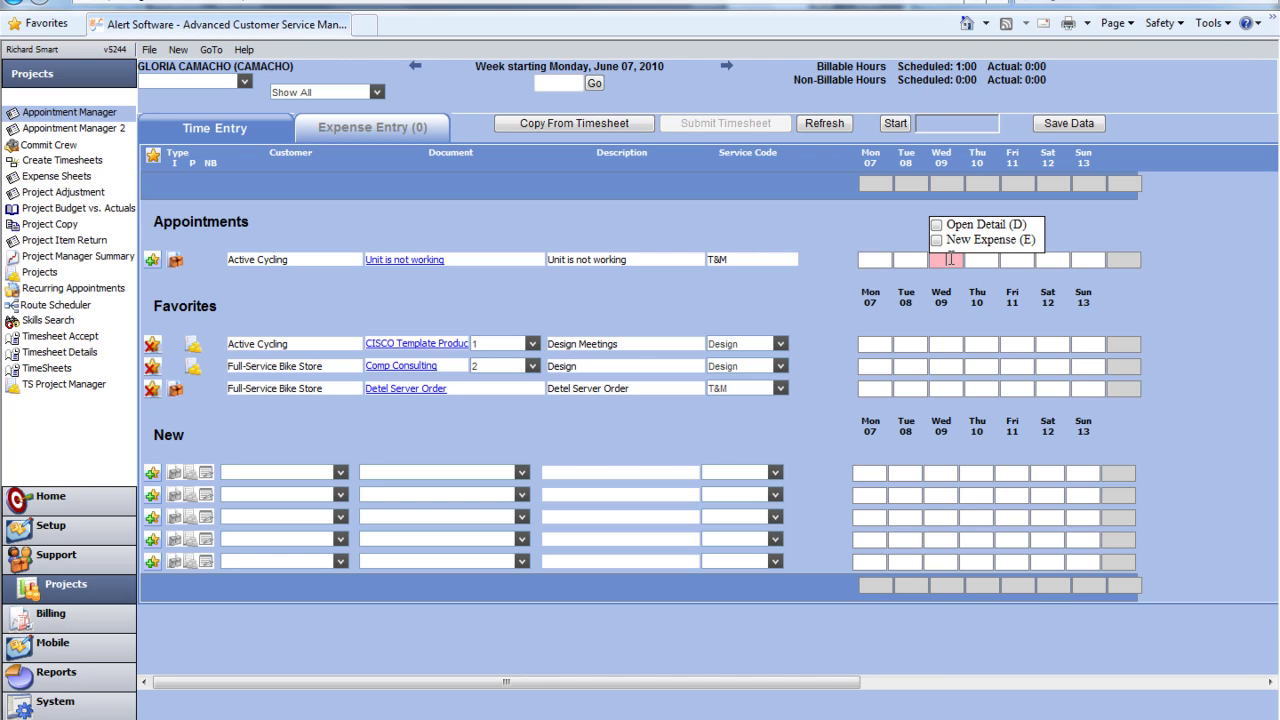
text(4)
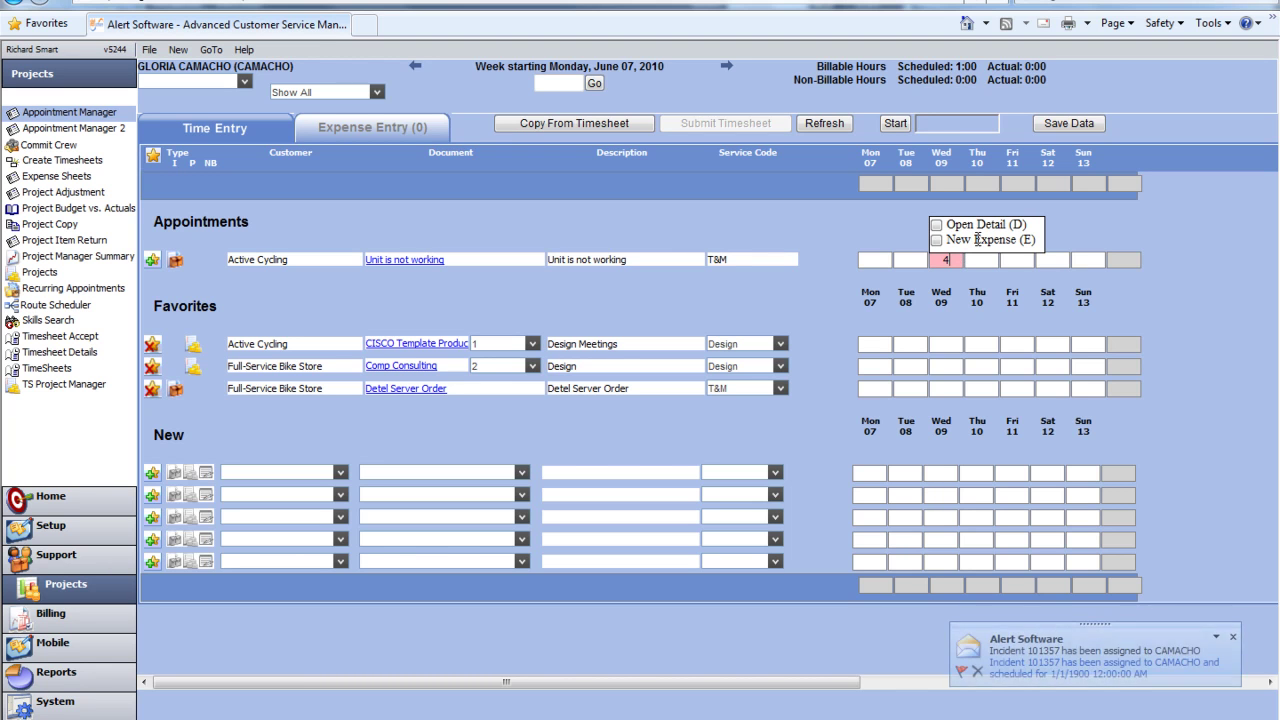
- Add the description "Fixed the unit" and the notes "Call notes." to the Wednesday time entry's detail and save the timesheet data
key(Tab)
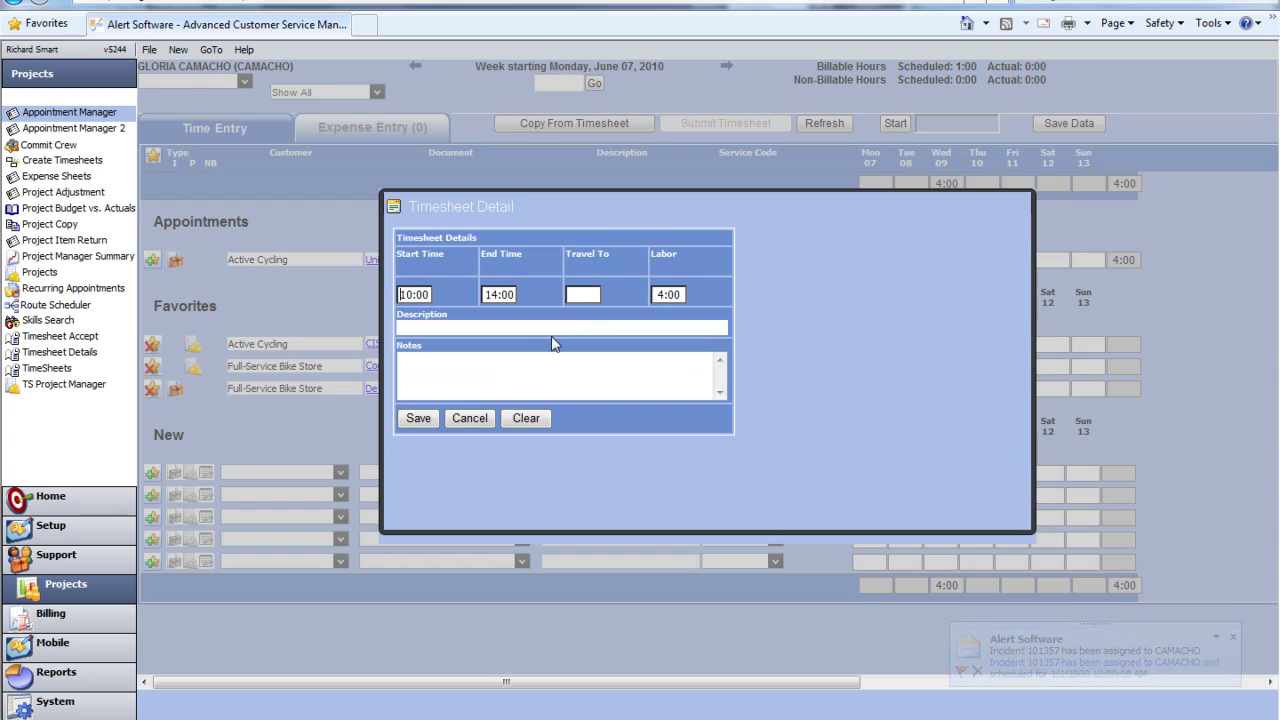
click(452, 330)
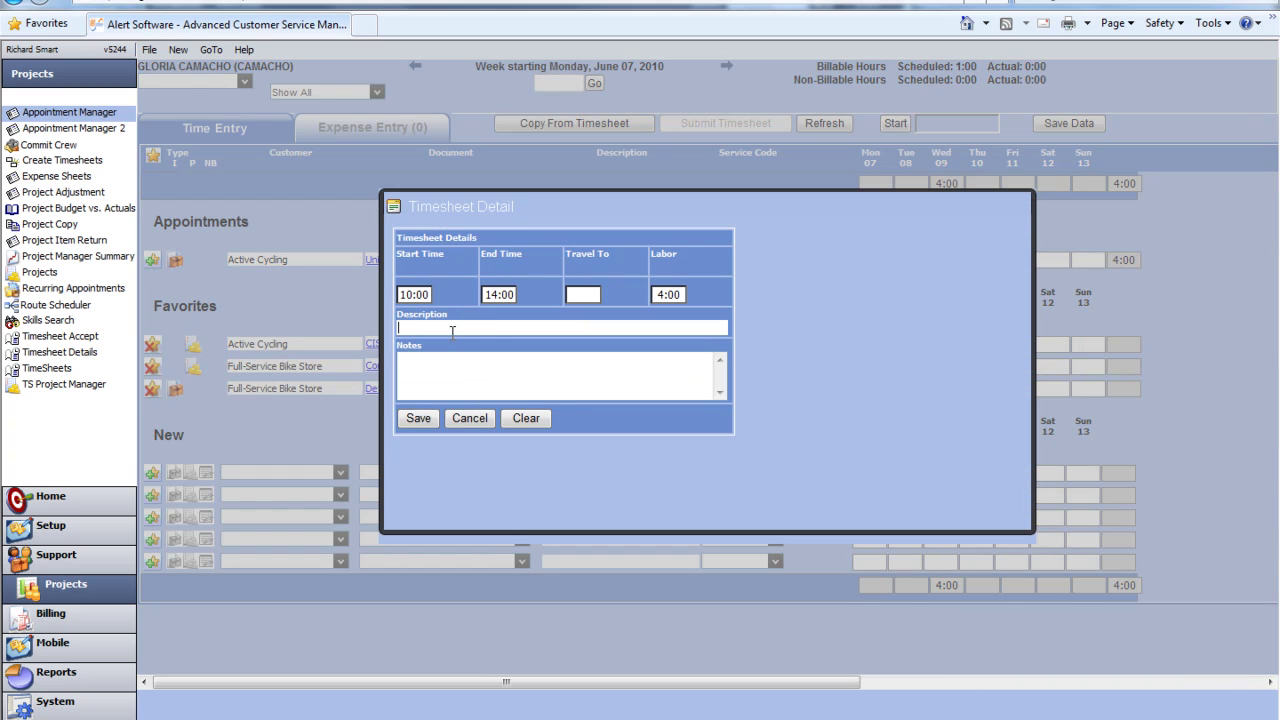
text(Fixed the uni)
key(Tab)
text(Call notes.)
click(417, 419)
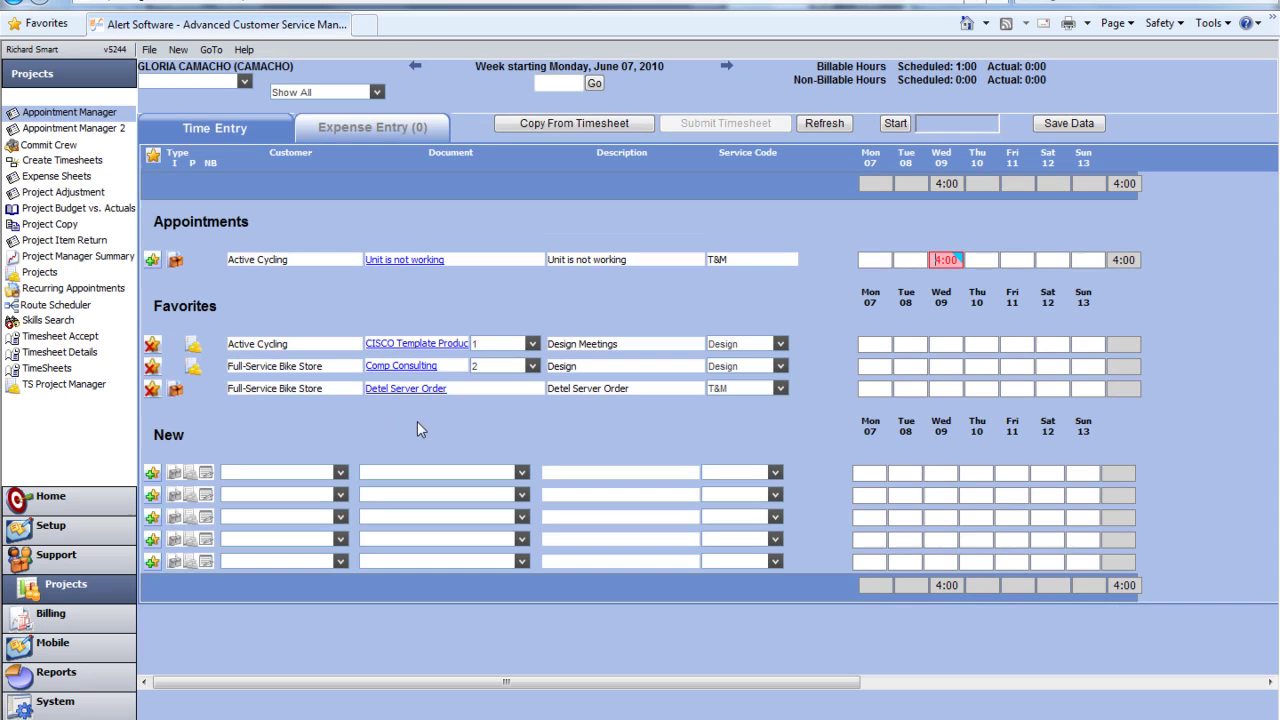
click(1086, 122)
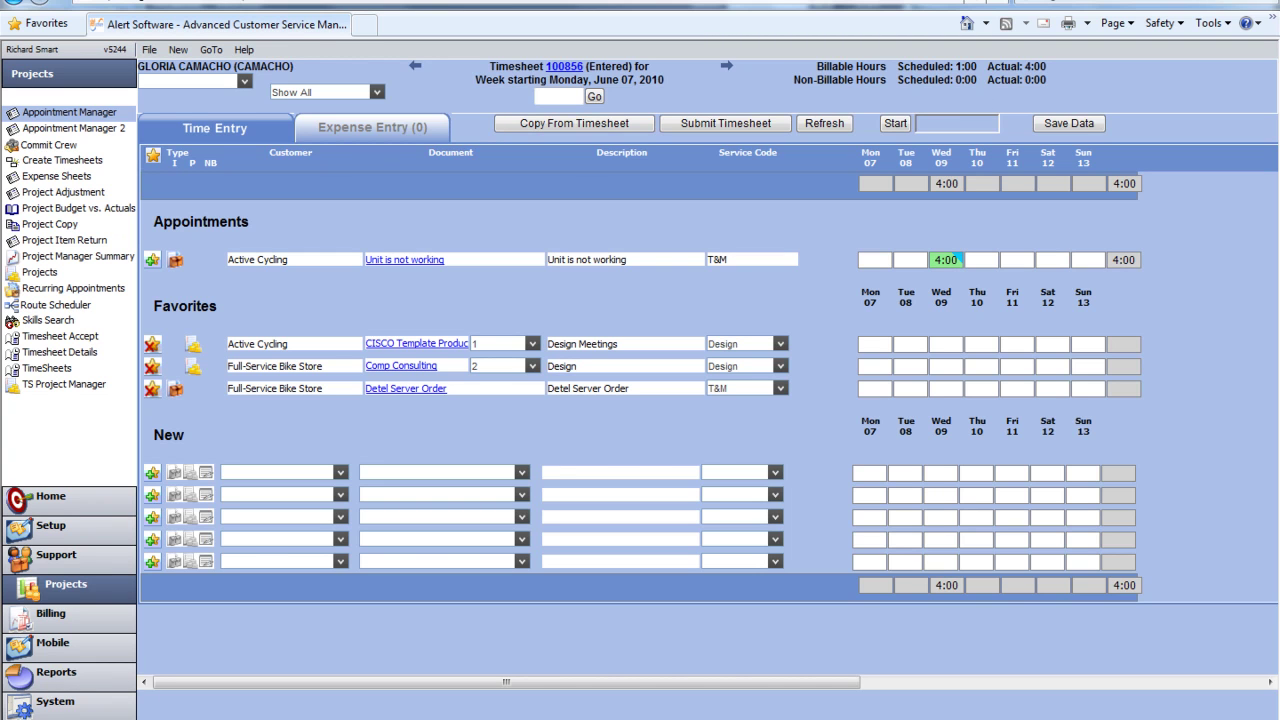
- Review the Active Cycling incident's work details, customer history, parts, expenses, totals, emails and attachments
click(128, 719)
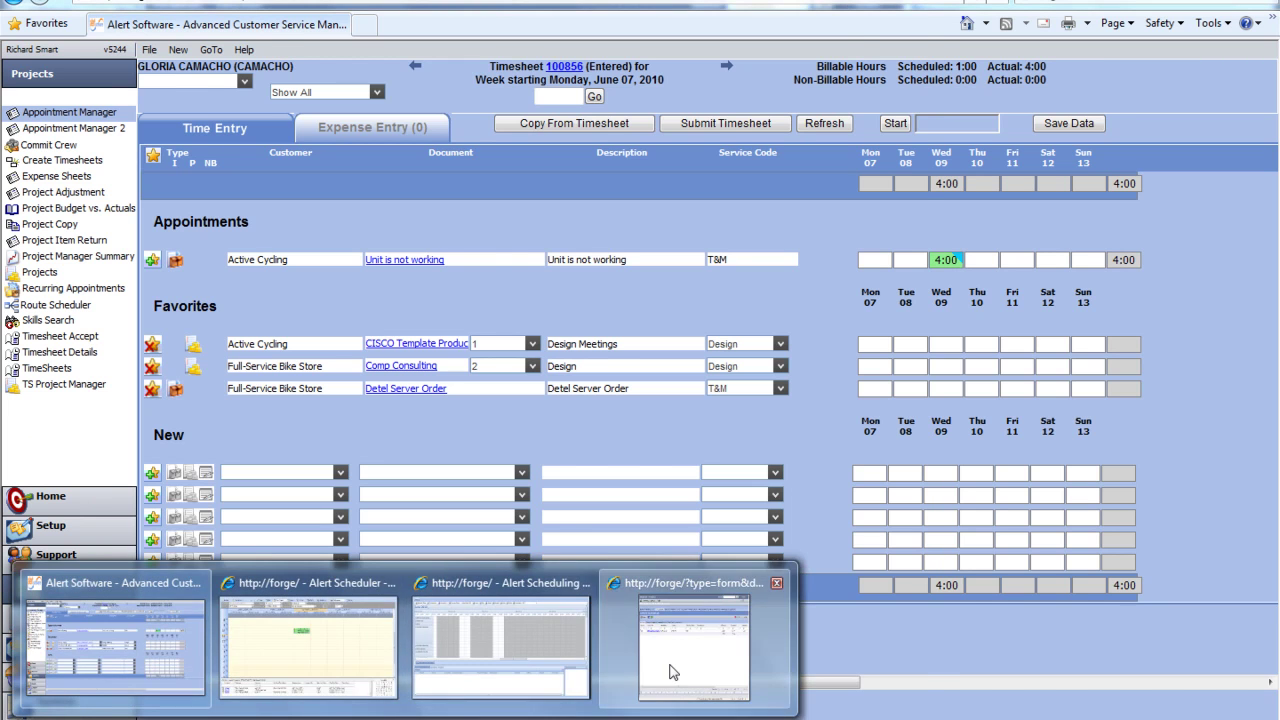
click(672, 672)
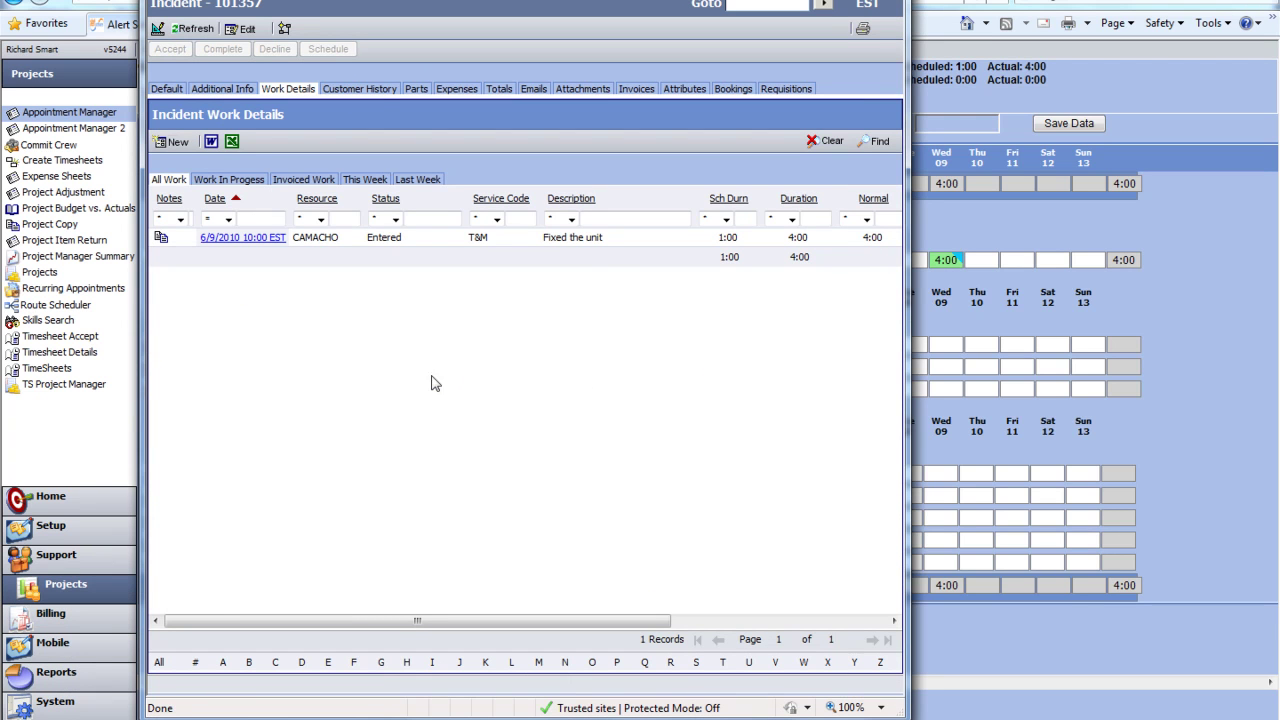
click(362, 90)
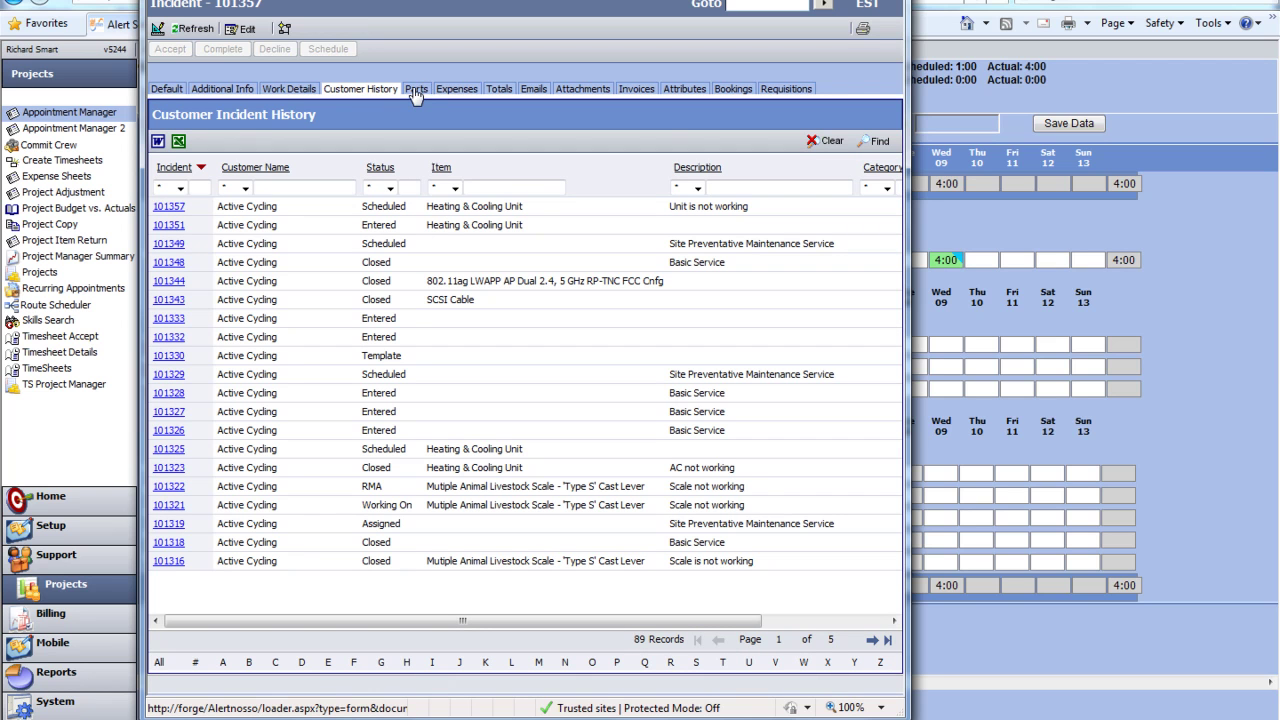
click(415, 90)
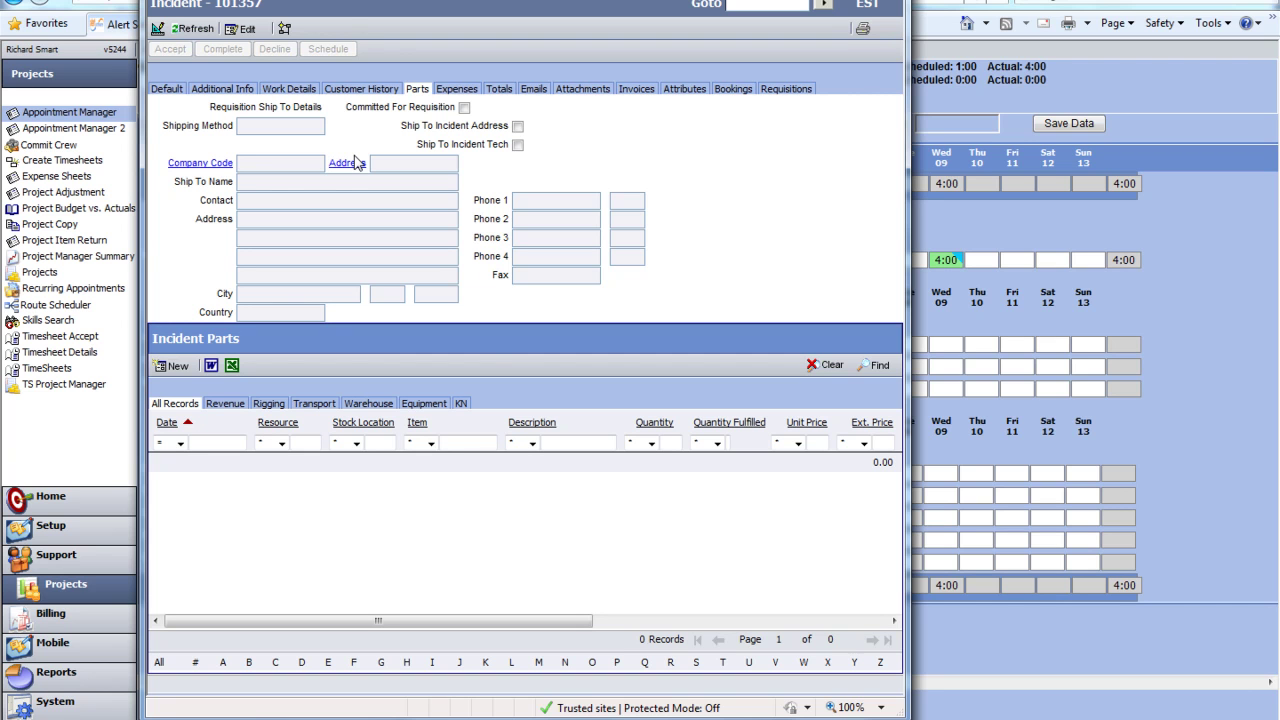
click(468, 92)
click(505, 91)
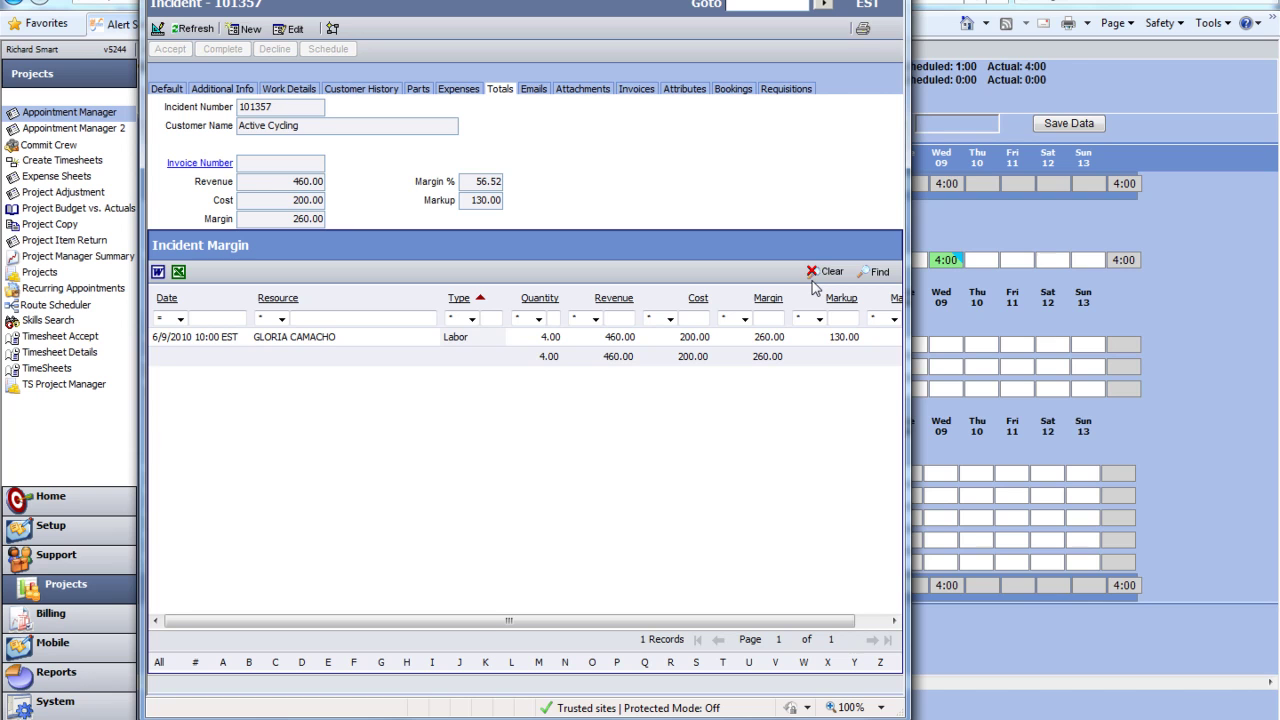
click(536, 92)
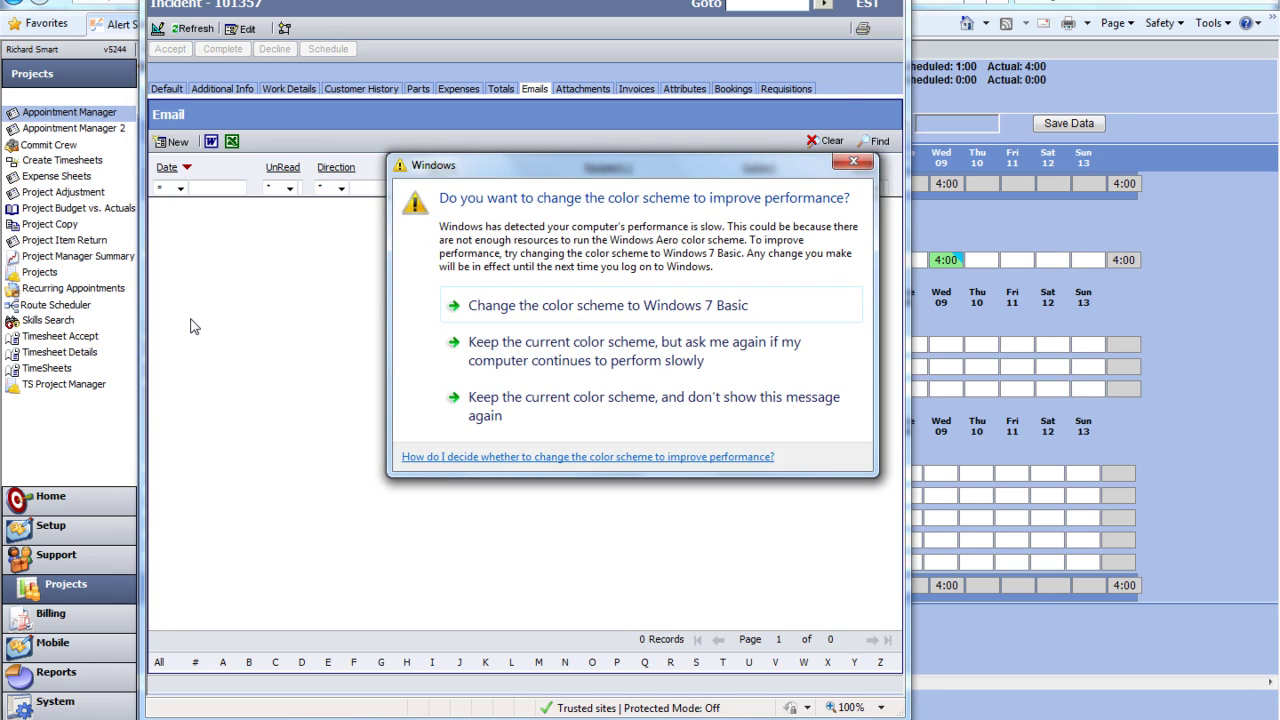
click(853, 161)
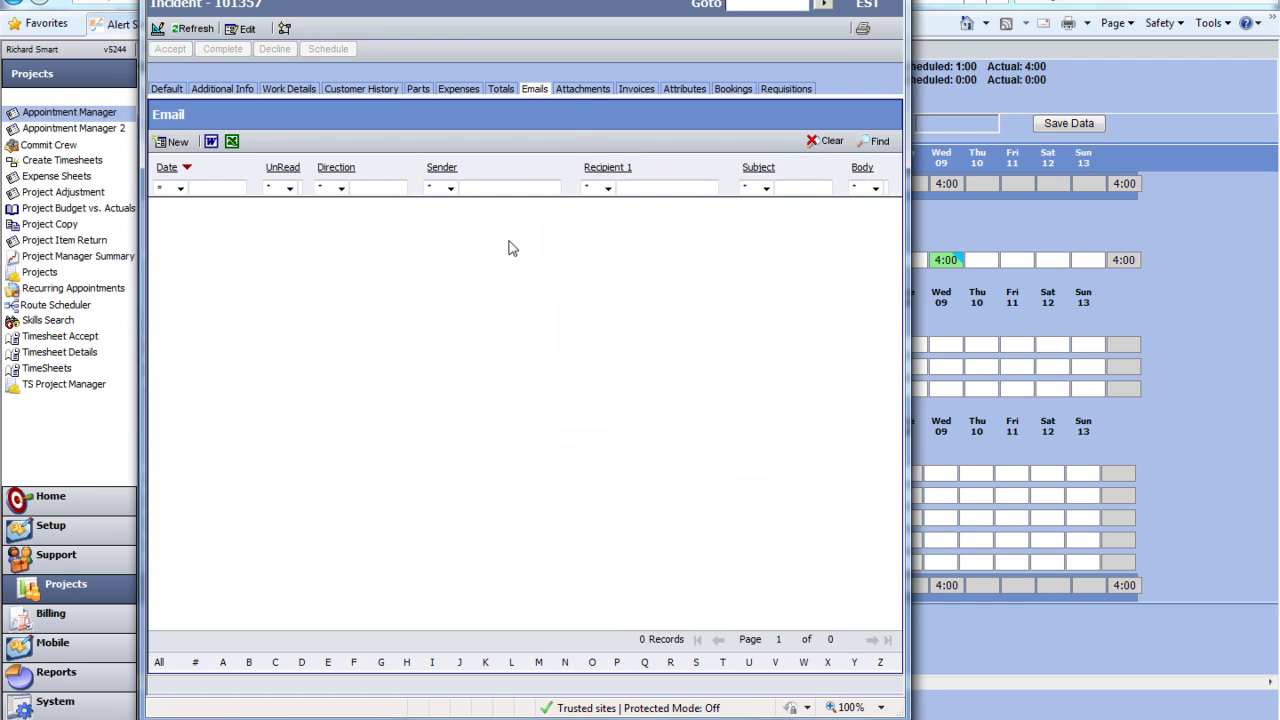
click(583, 89)
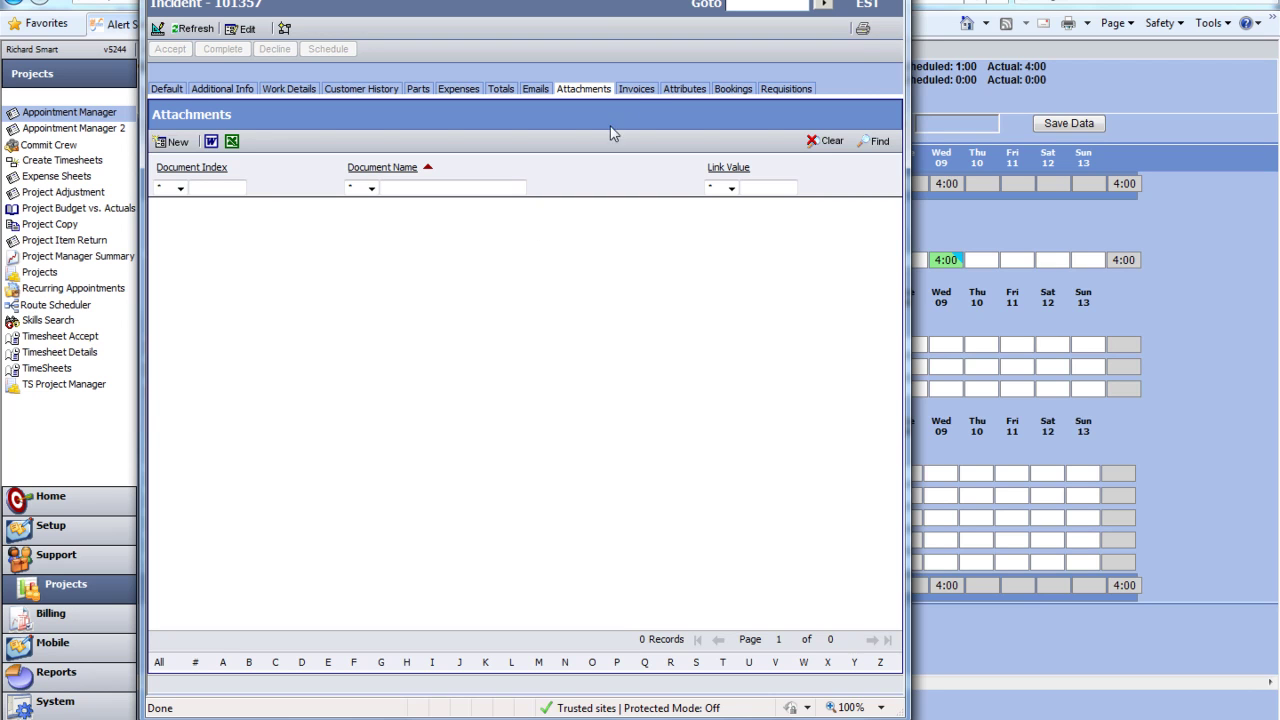
- Mark the Active Cycling incident as complete and close it
click(170, 89)
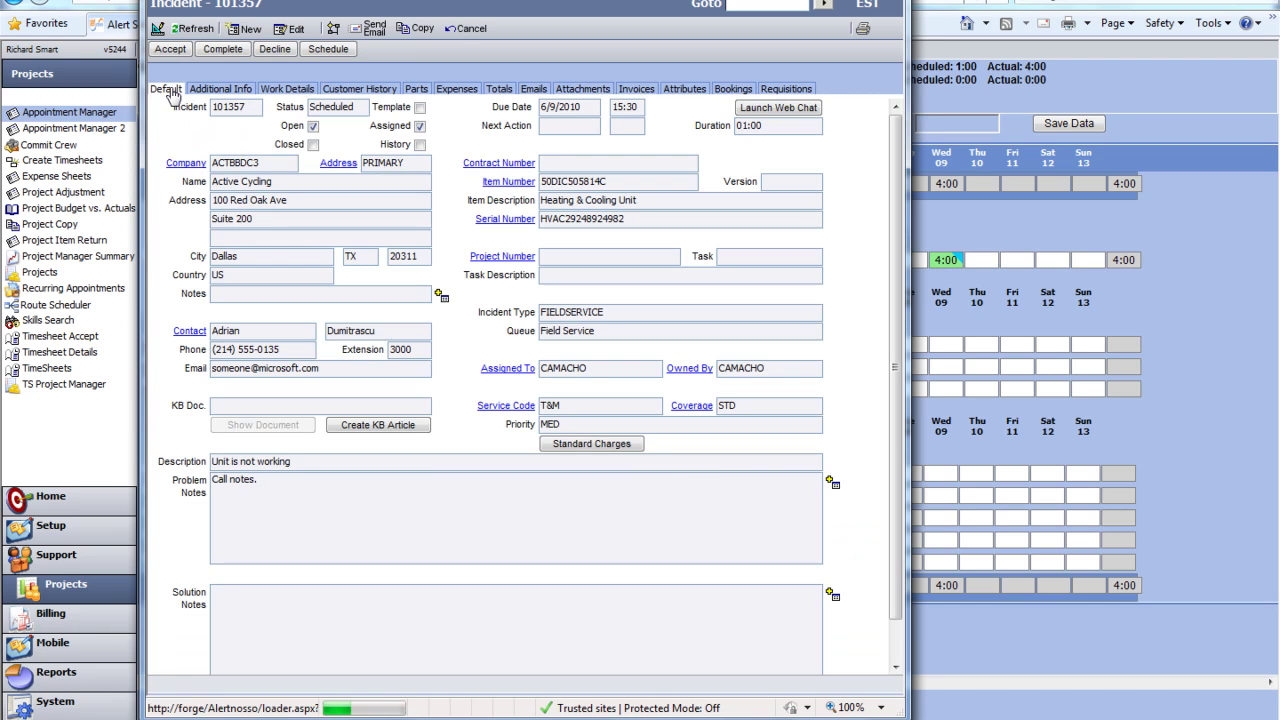
click(224, 50)
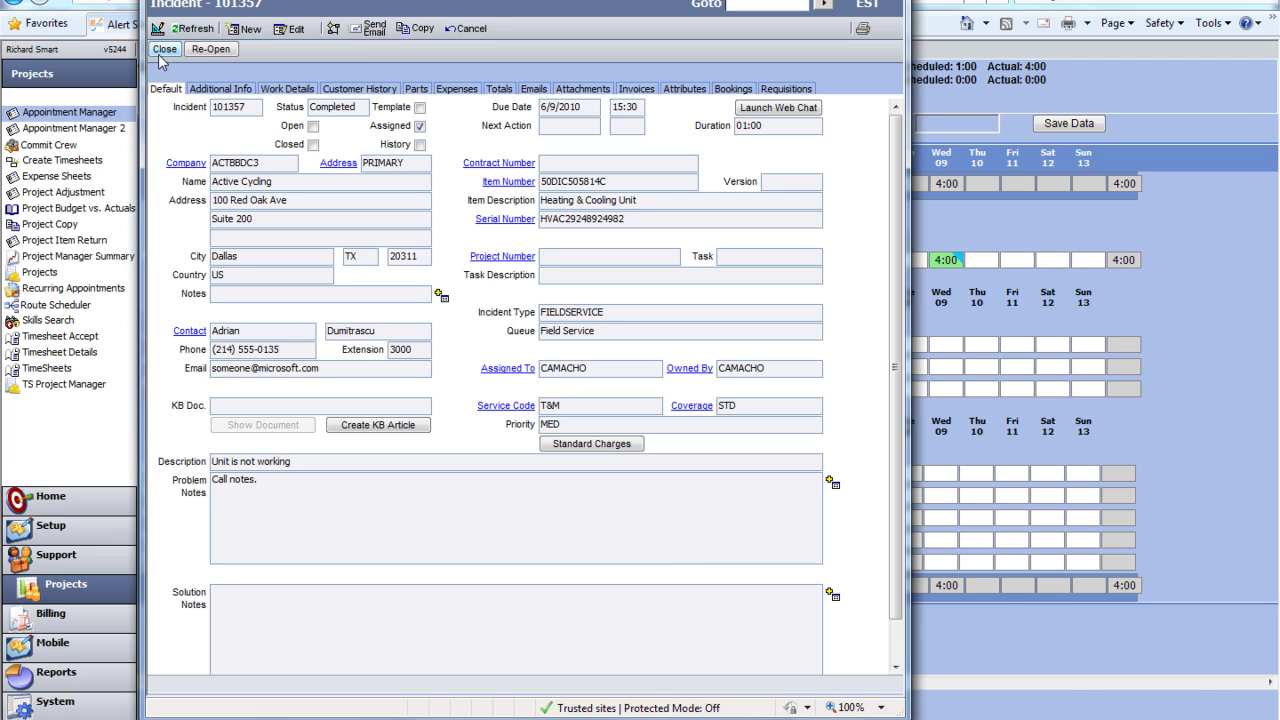
click(163, 50)
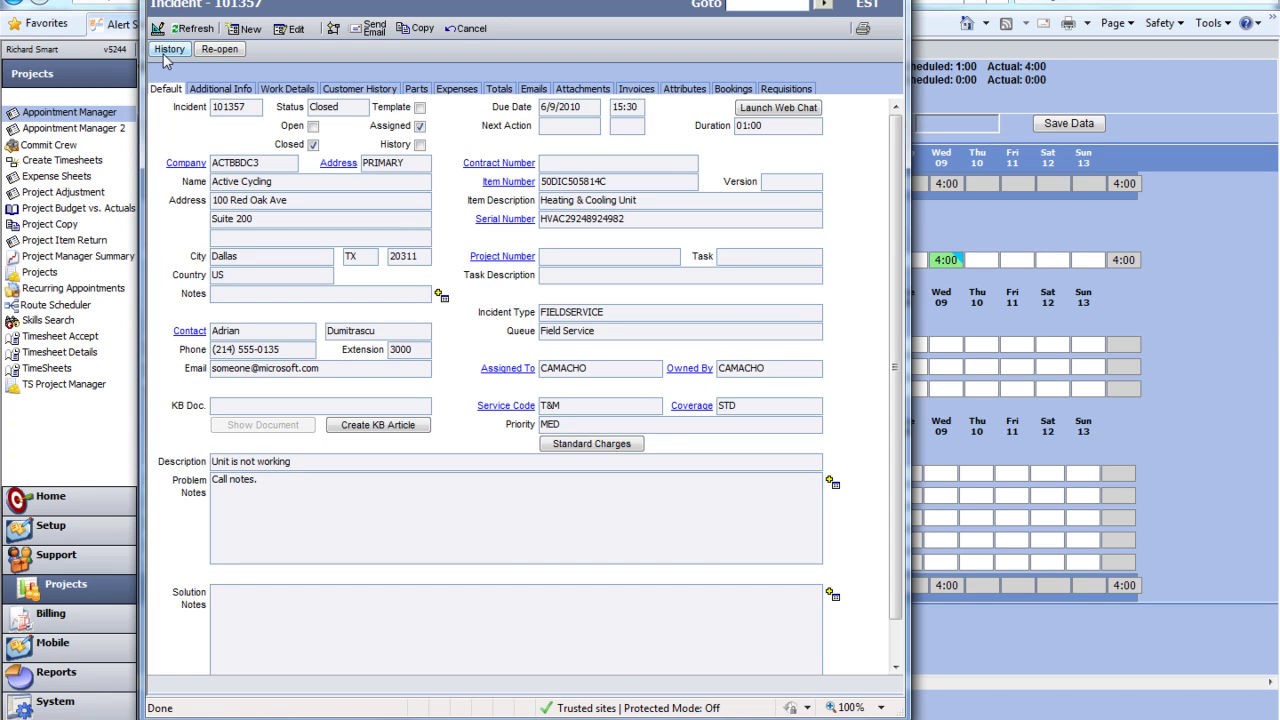
click(165, 55)
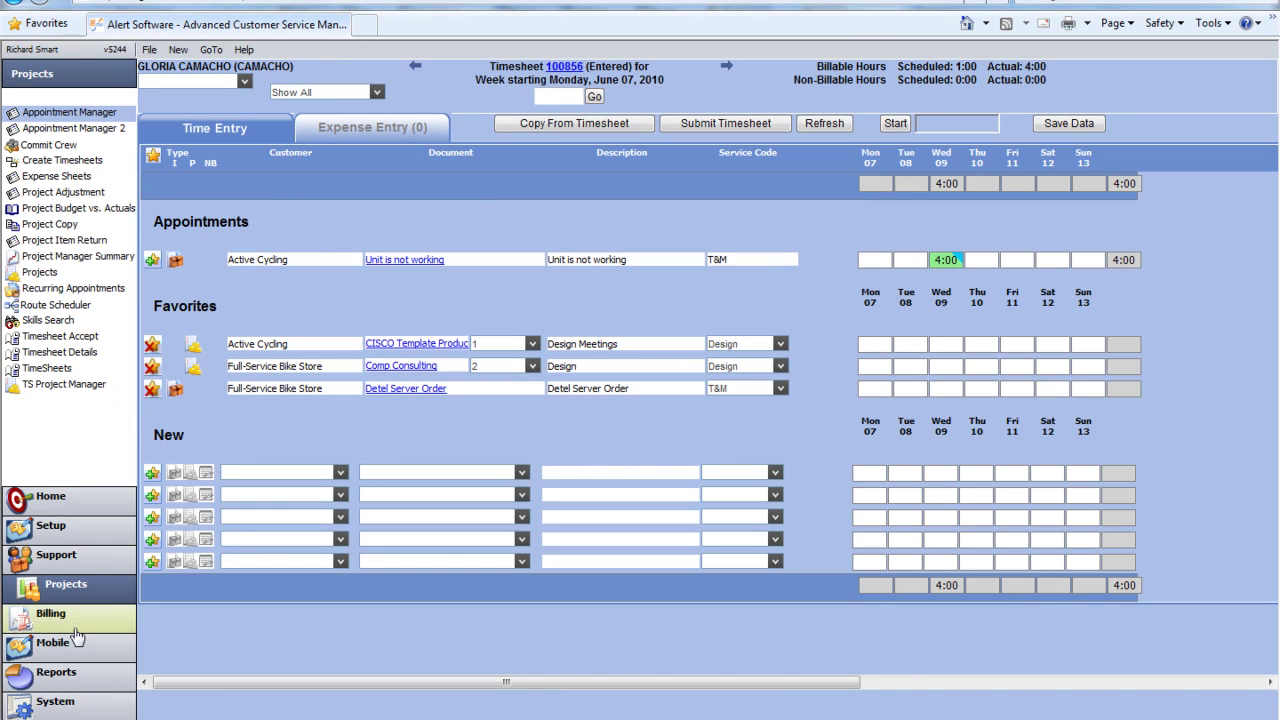
- Prepare a new incident invoice batch in Billing with the cutoff date 6/9/2010
click(78, 628)
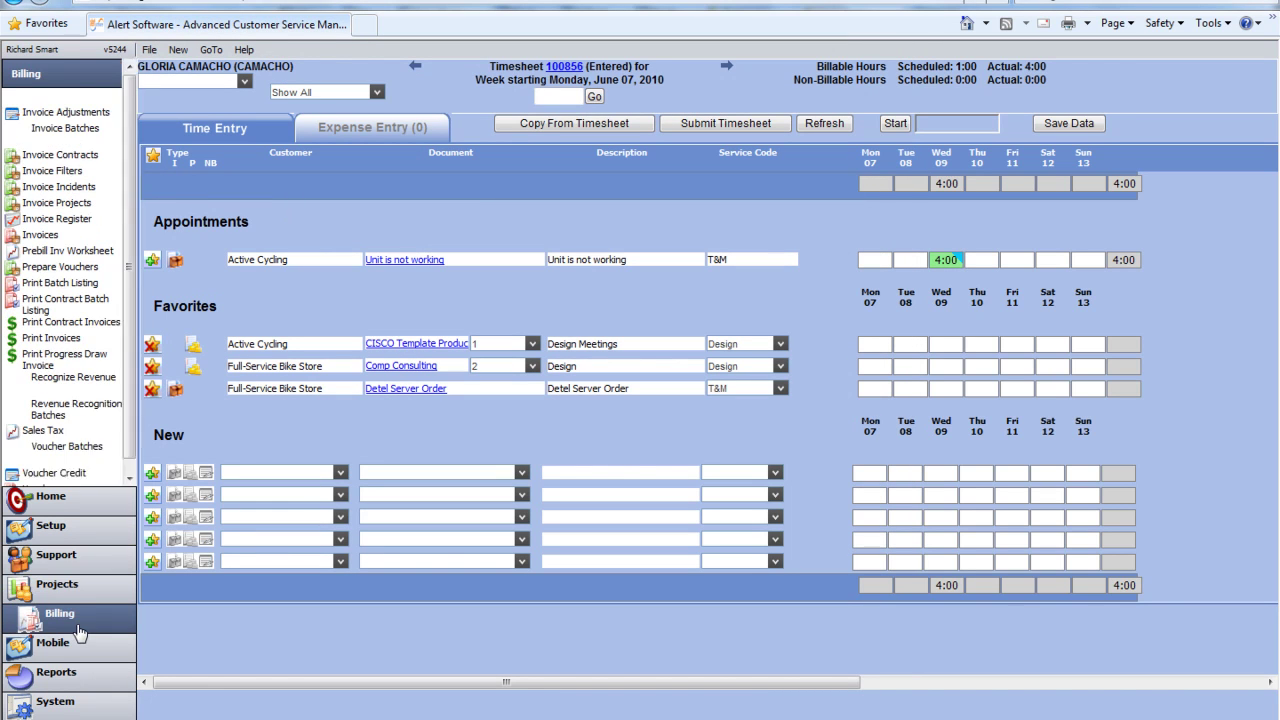
click(65, 180)
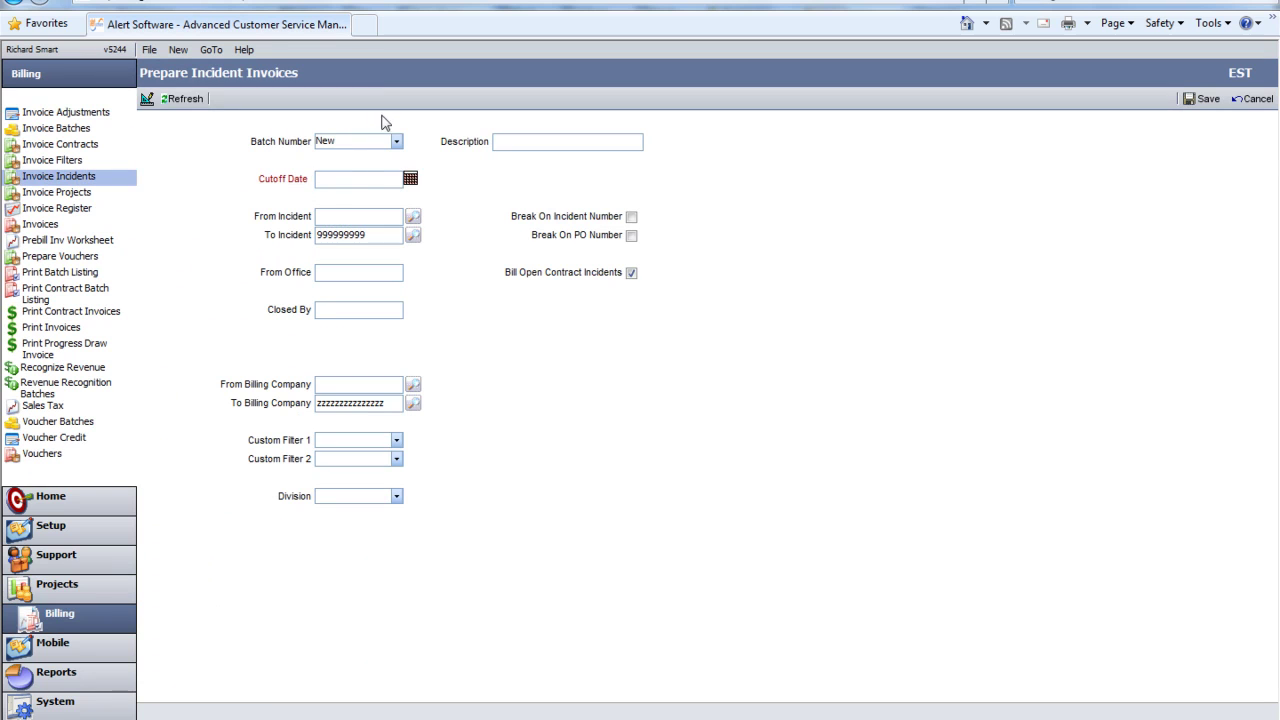
click(386, 179)
text(6/9/2010)
click(1205, 100)
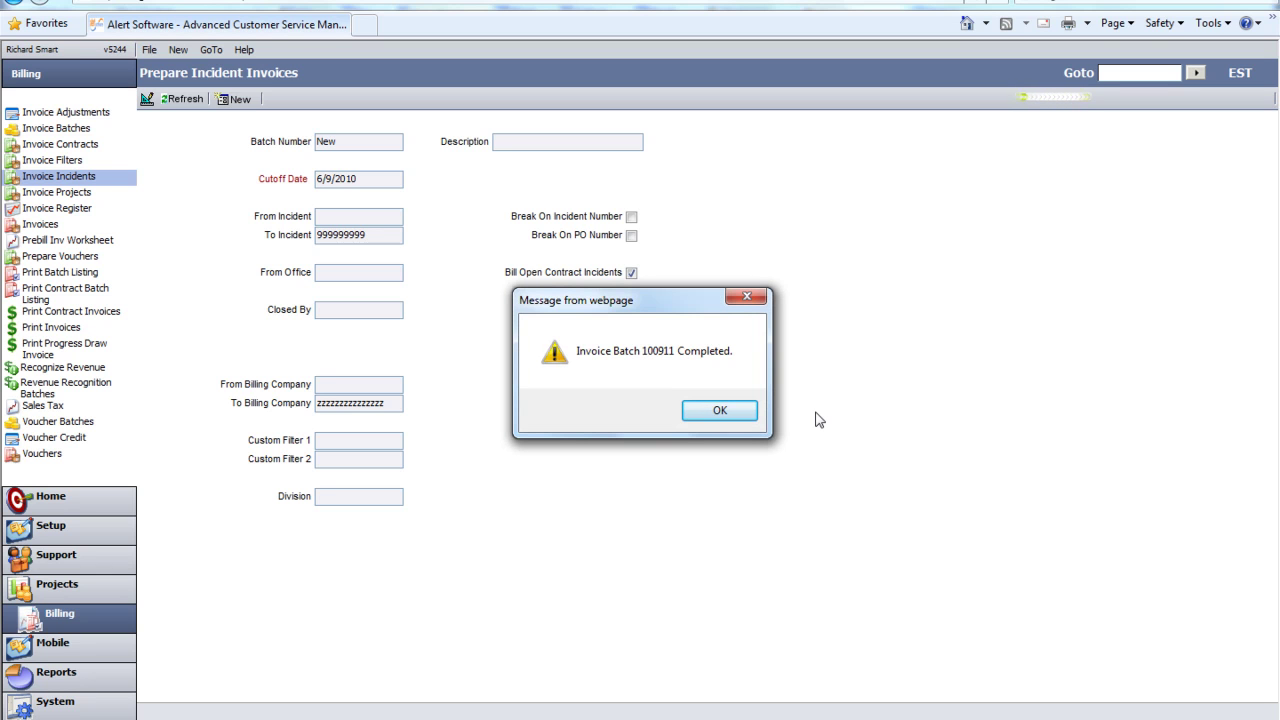
click(720, 412)
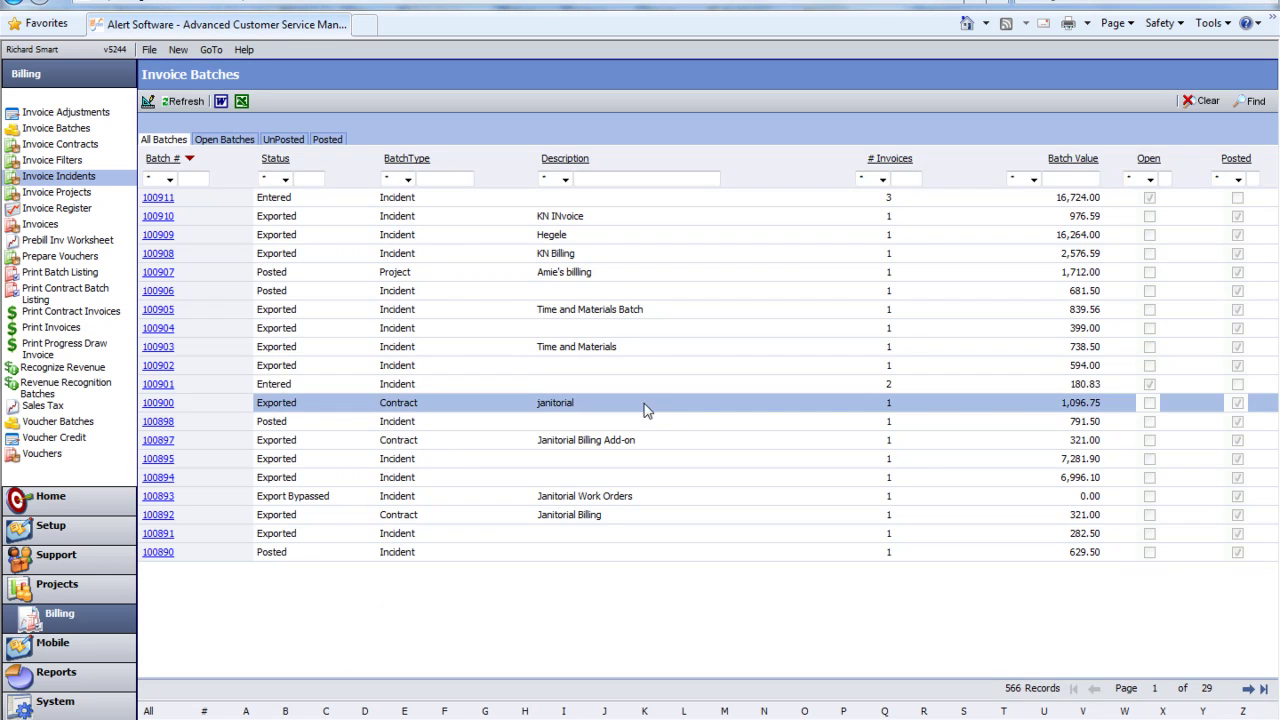
- Remove the Berry Medical Center and Direct Marketers invoices from the new invoice batch and save it
click(168, 201)
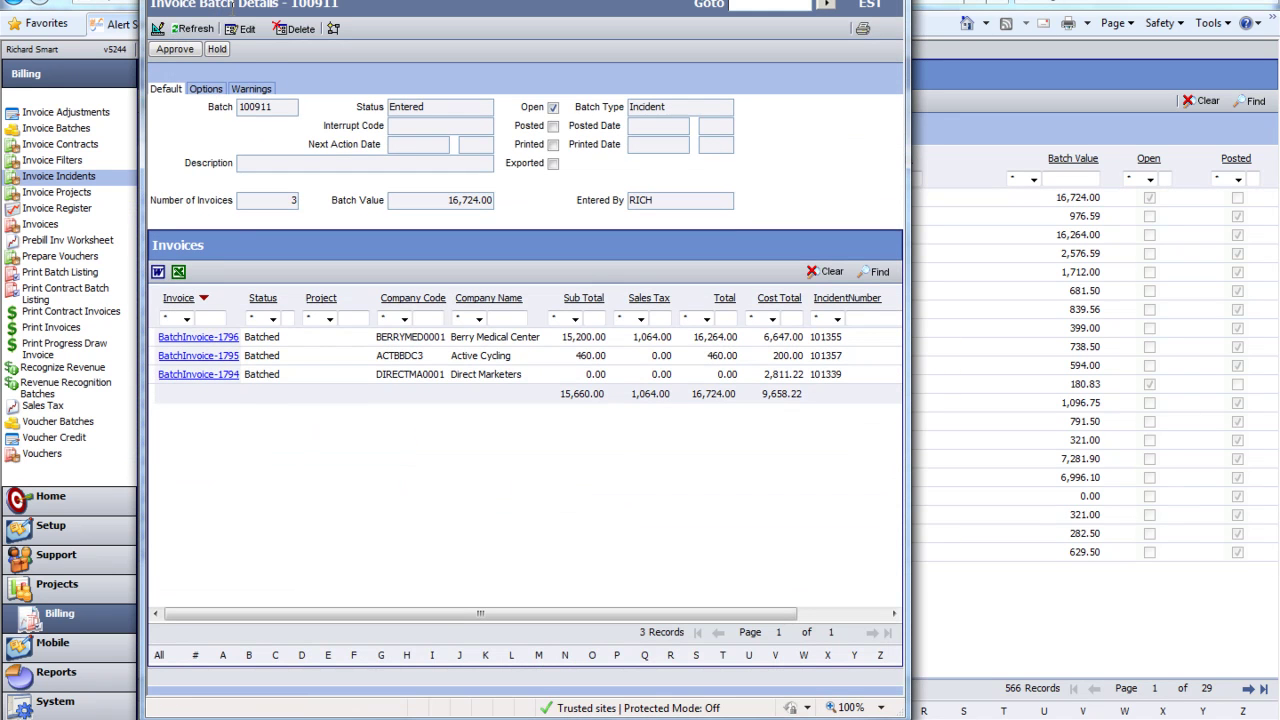
click(246, 30)
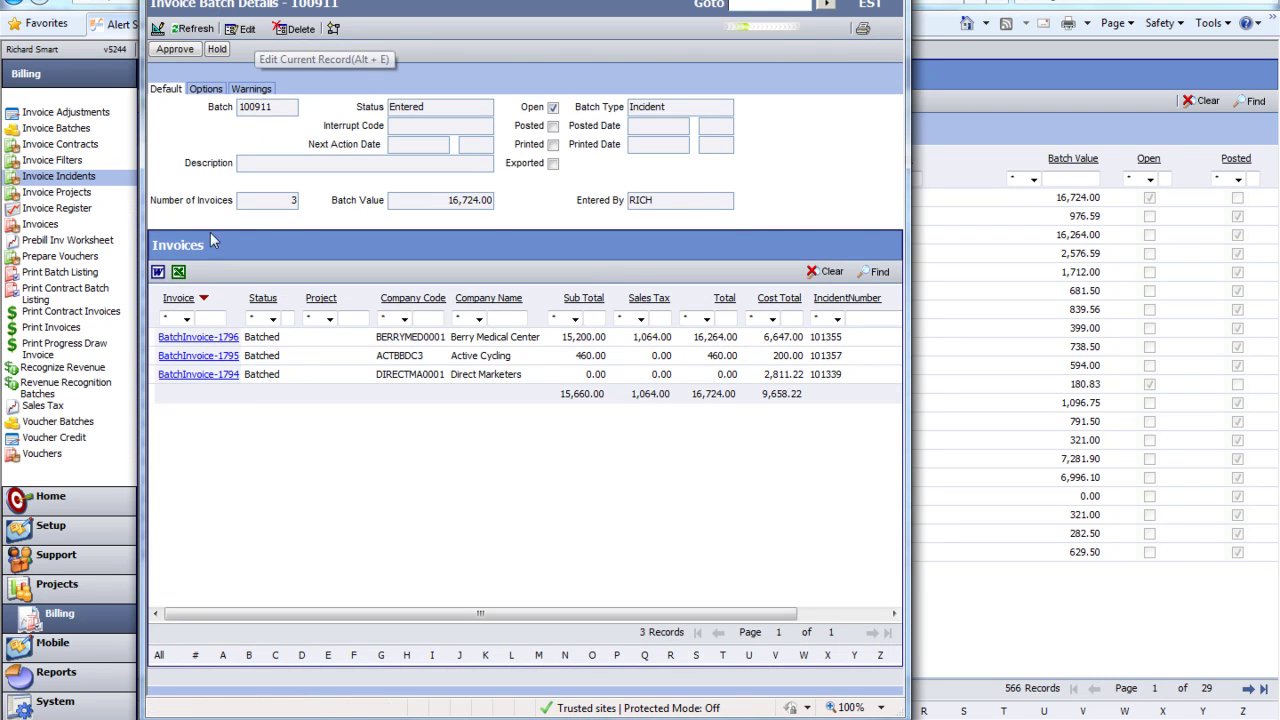
click(157, 317)
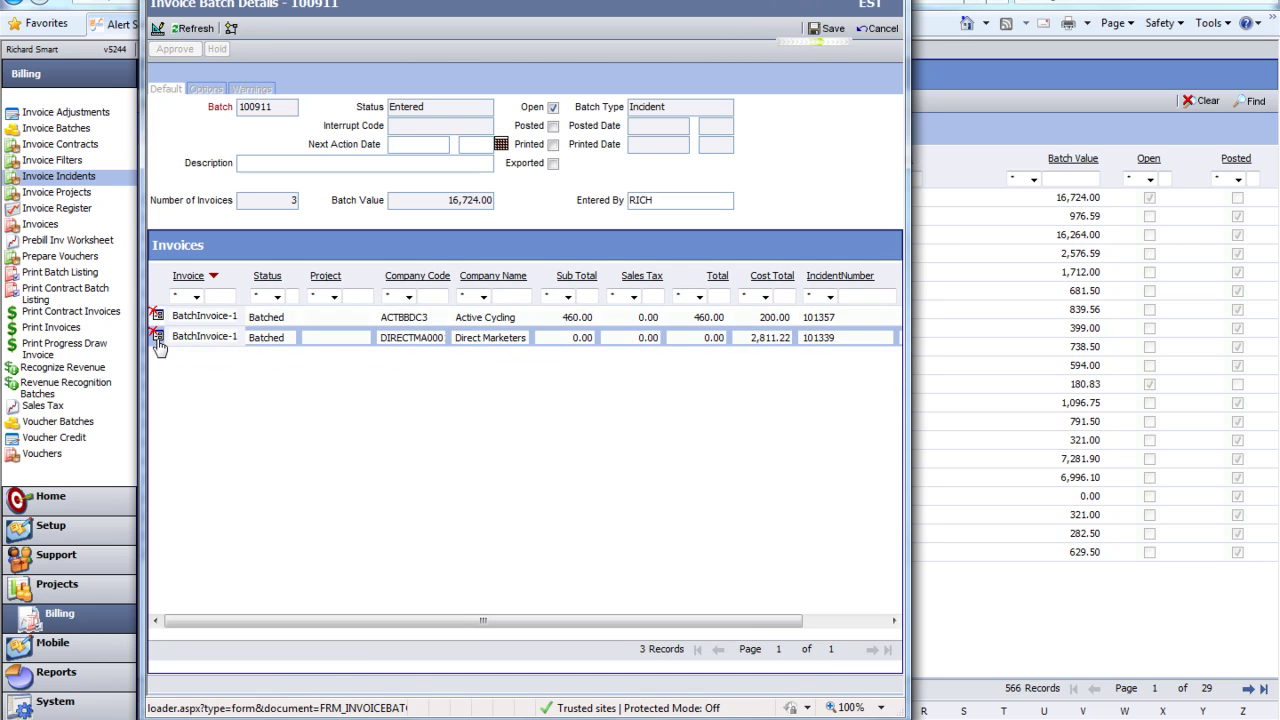
click(157, 338)
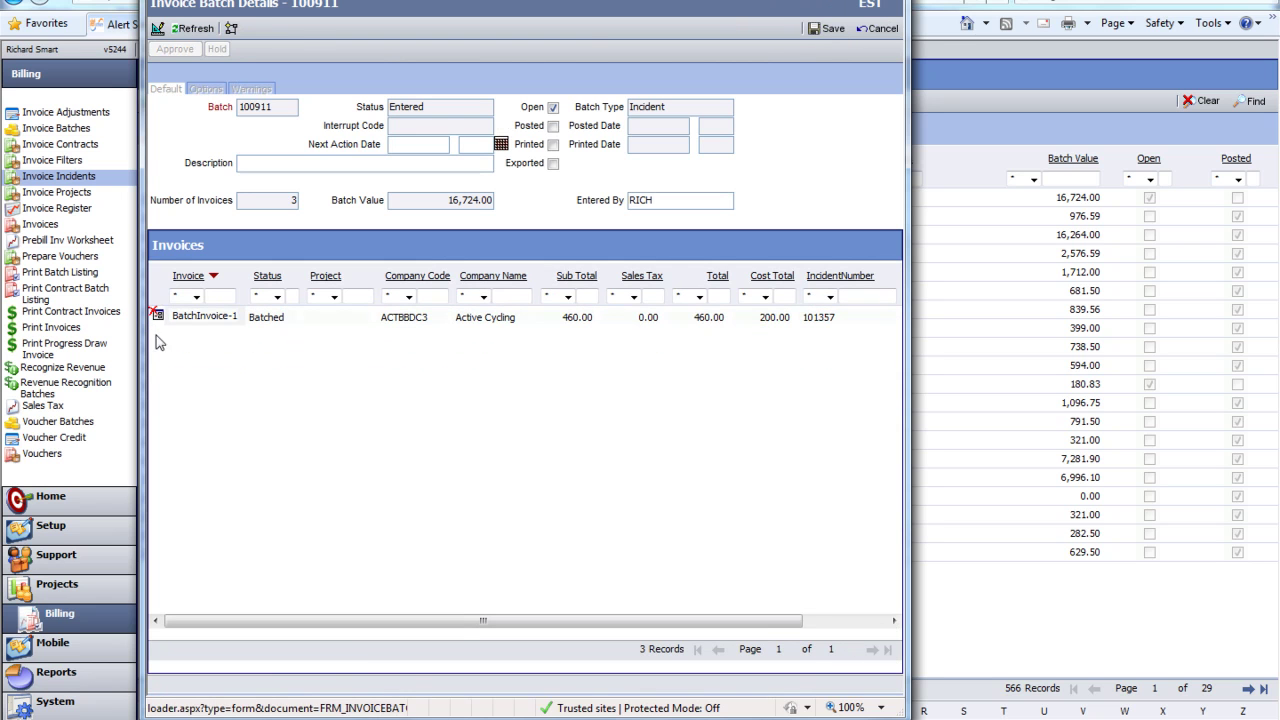
click(830, 30)
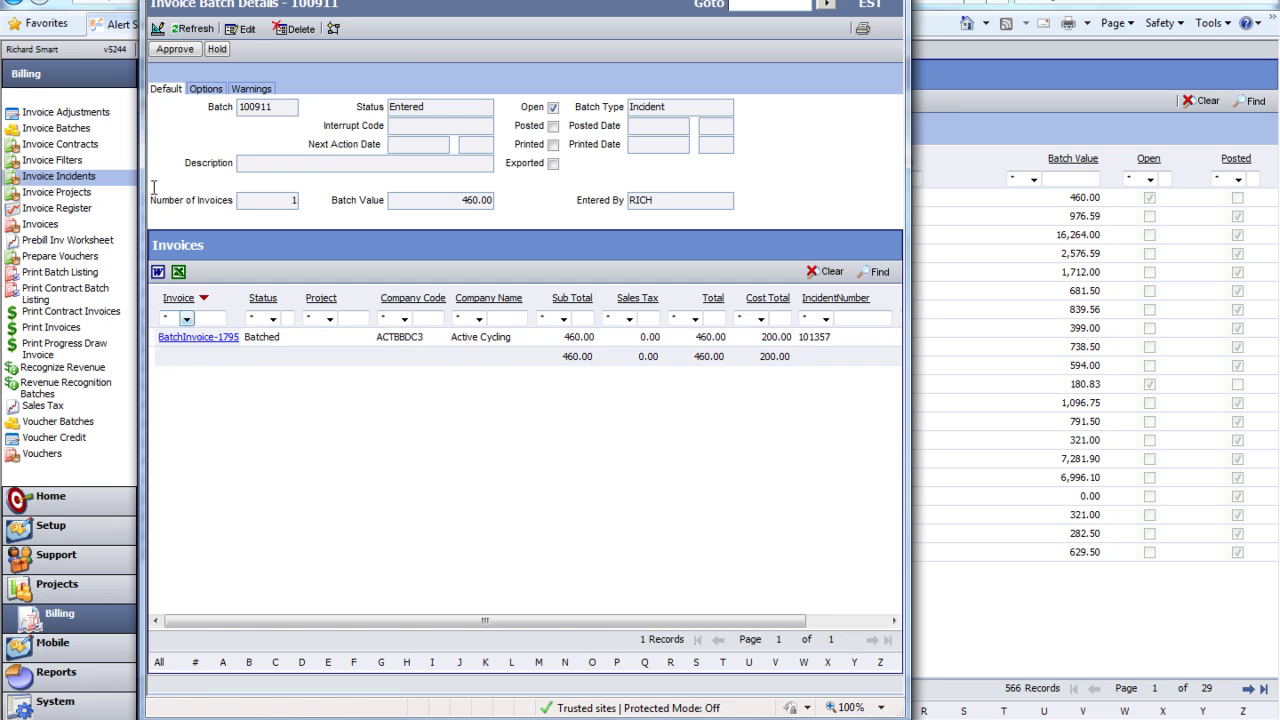
- Approve the Active Cycling invoice batch and post it with the date 6/9/2010
click(176, 50)
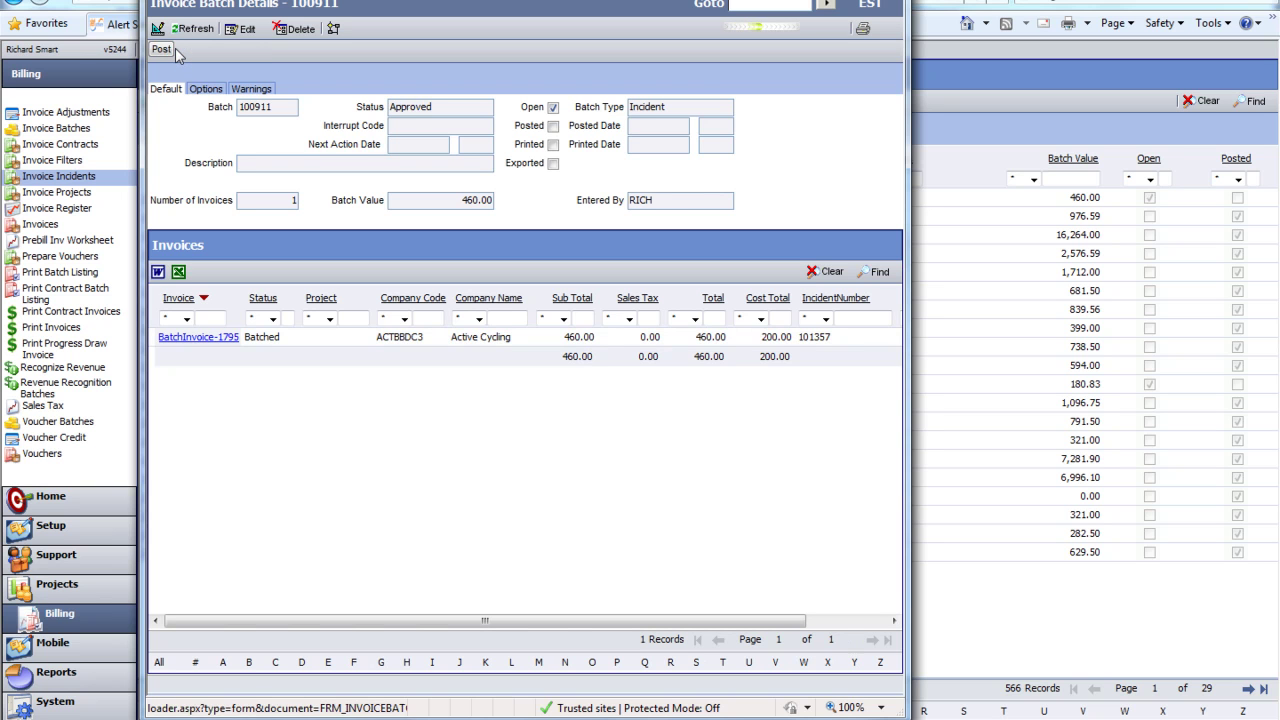
click(162, 50)
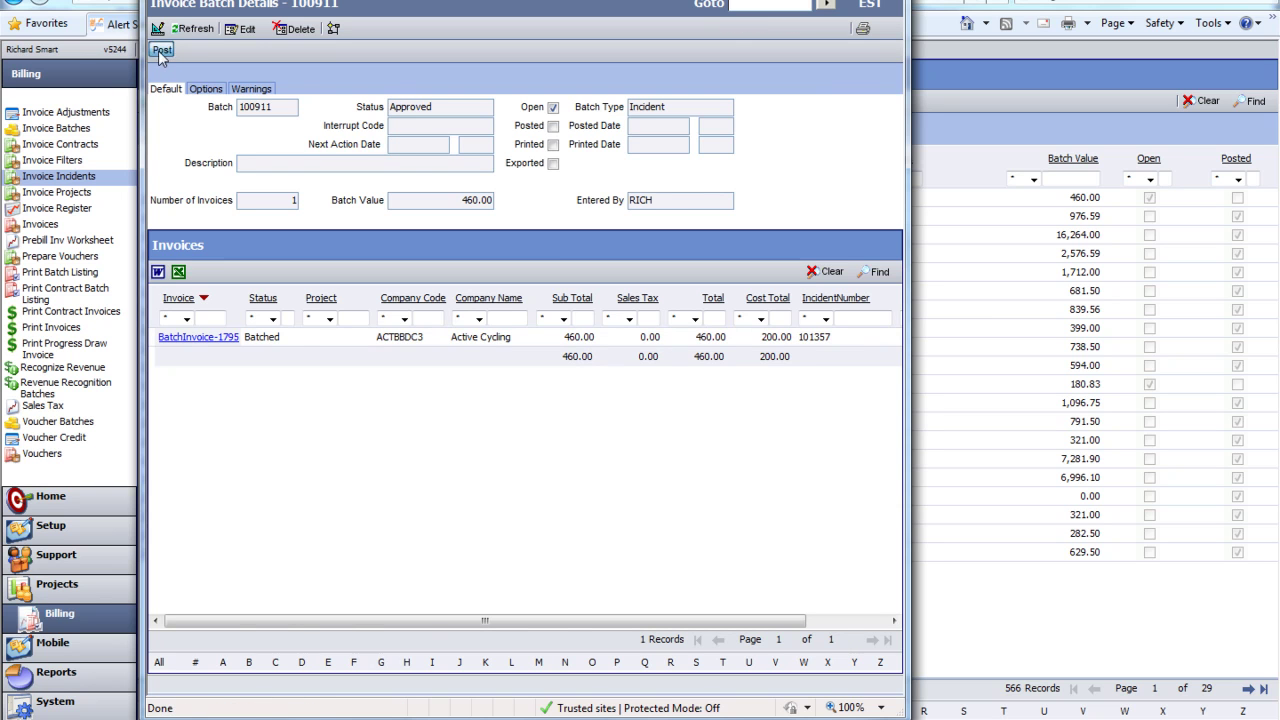
click(343, 108)
text(5/9/2010)
click(828, 32)
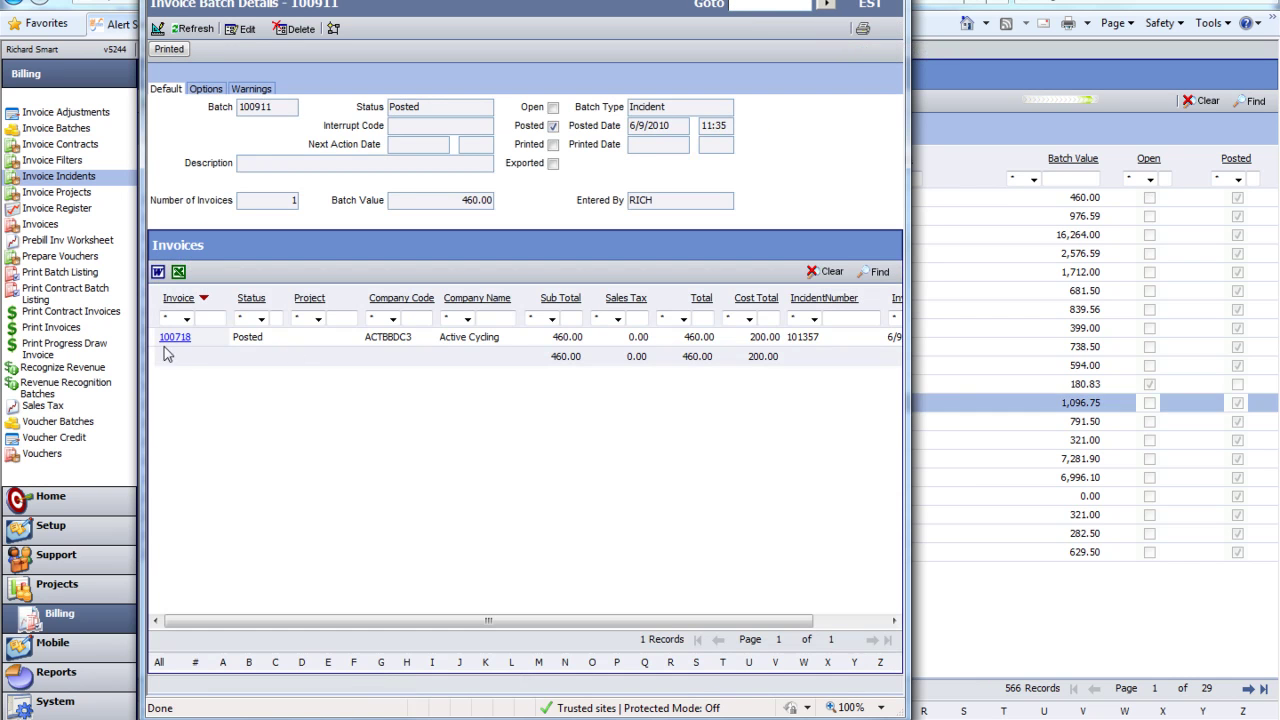
- Generate the posted batch's invoice as a PDF, review its billing details and service lines, and close it along with the batch details
click(862, 32)
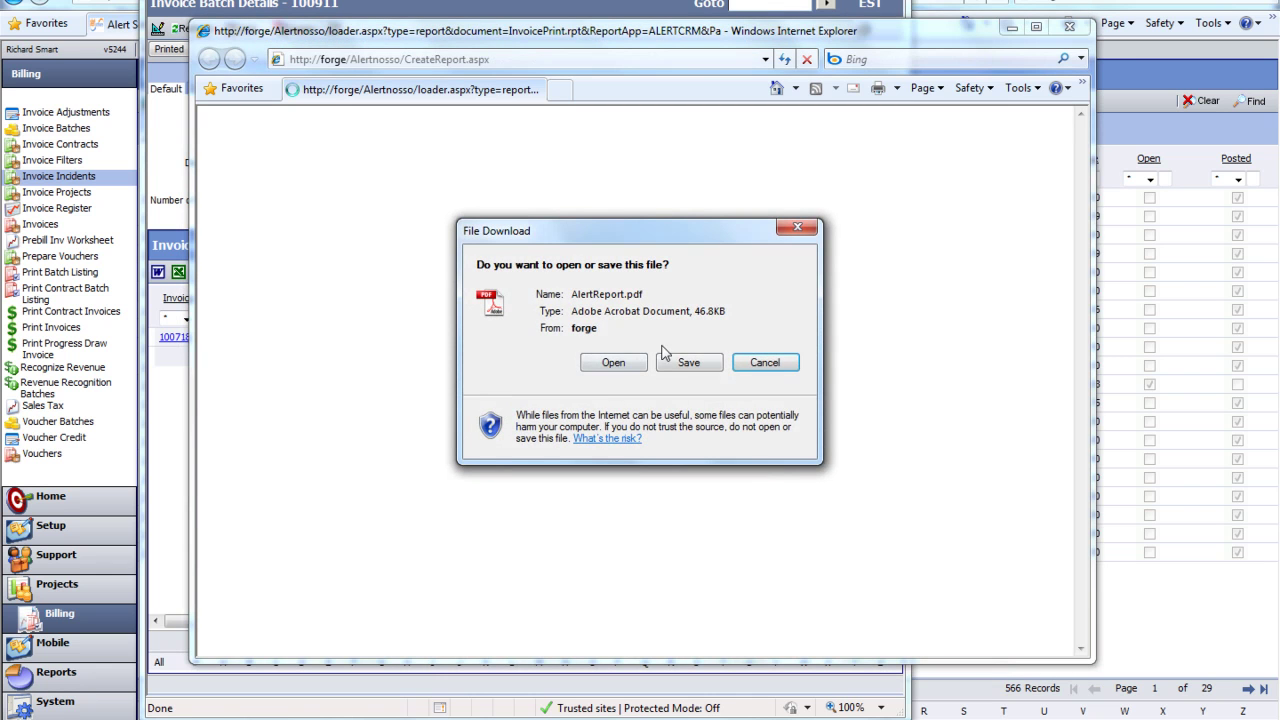
click(613, 363)
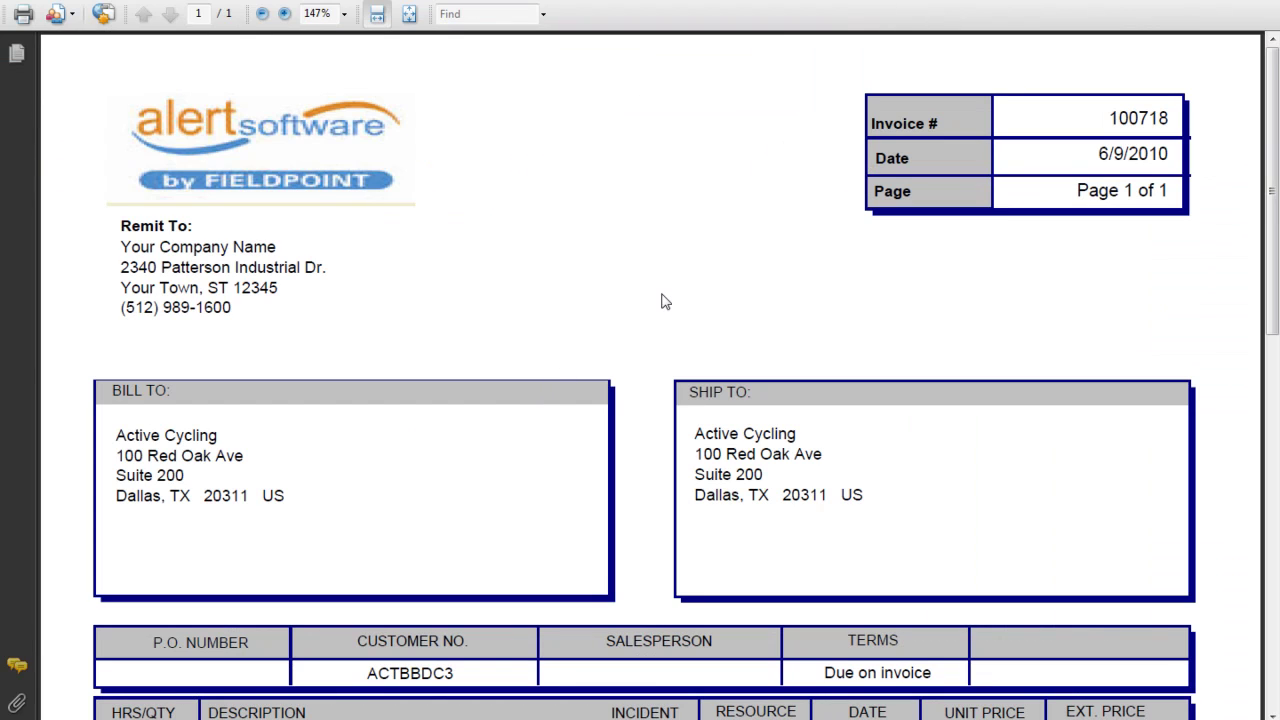
scroll(667, 360, down, 3)
scroll(667, 360, down, 15)
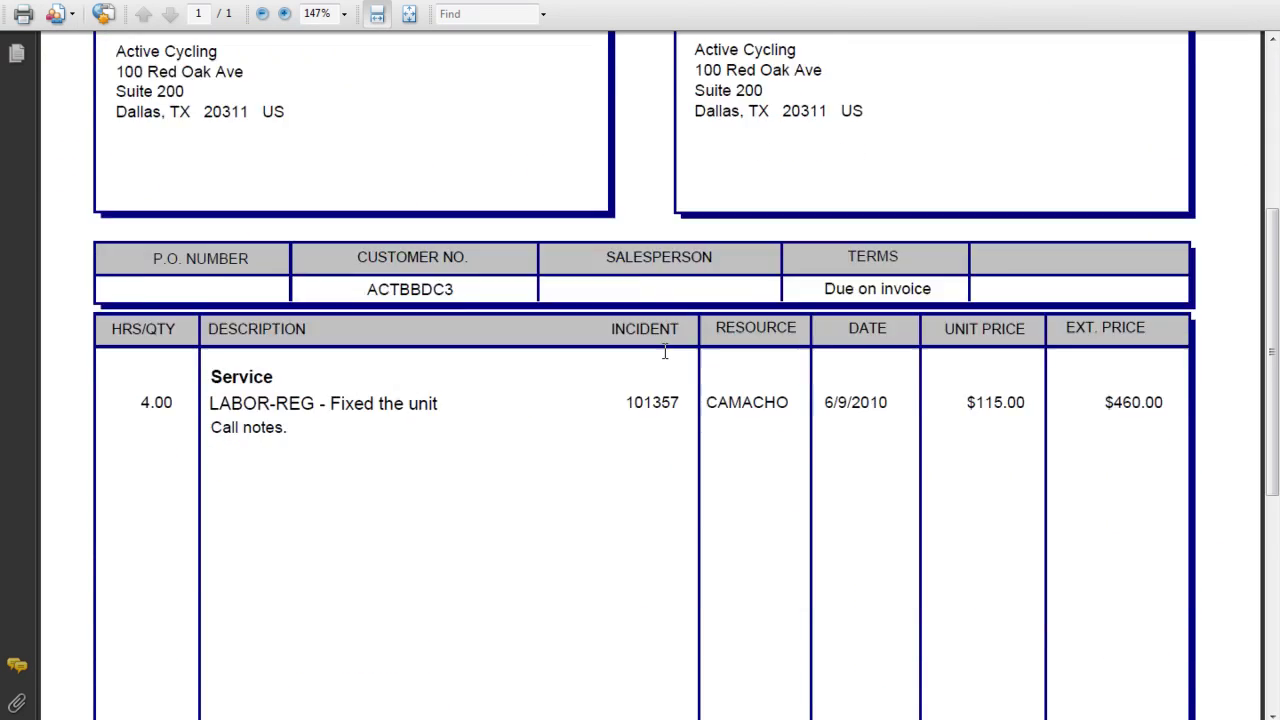
scroll(667, 360, down, 4)
scroll(667, 360, up, 15)
scroll(667, 340, up, 7)
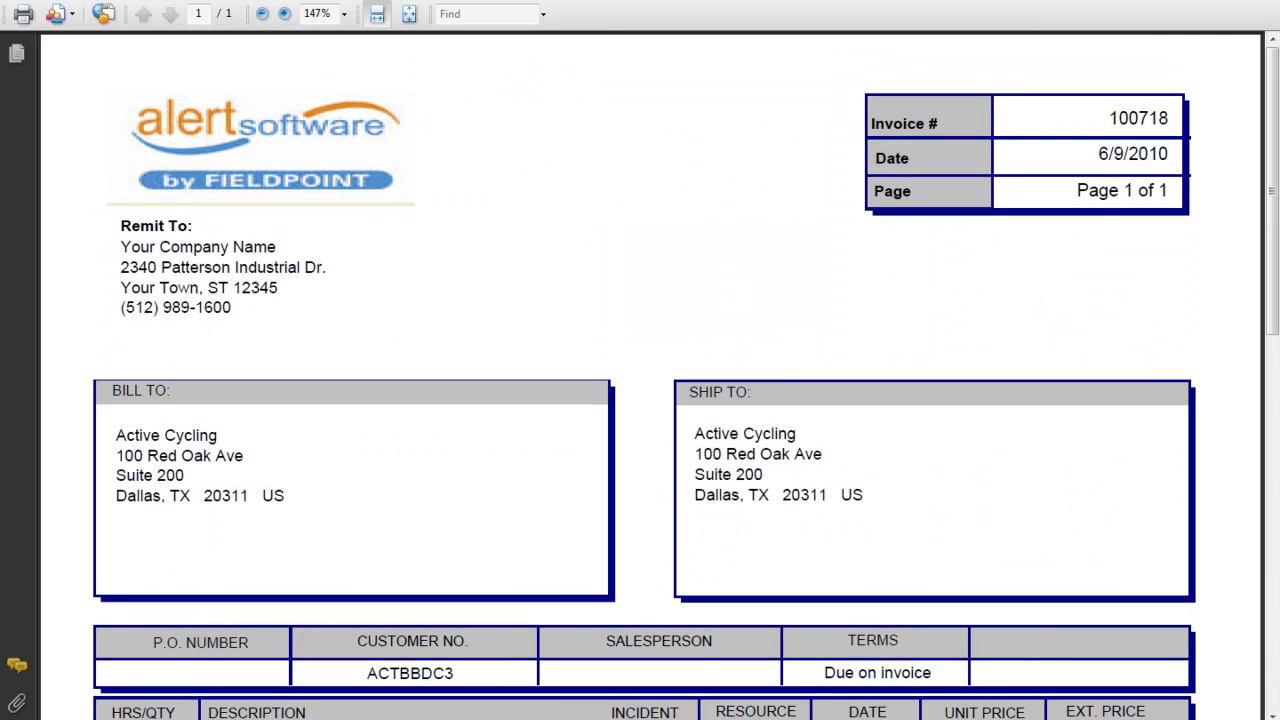
click(1258, 2)
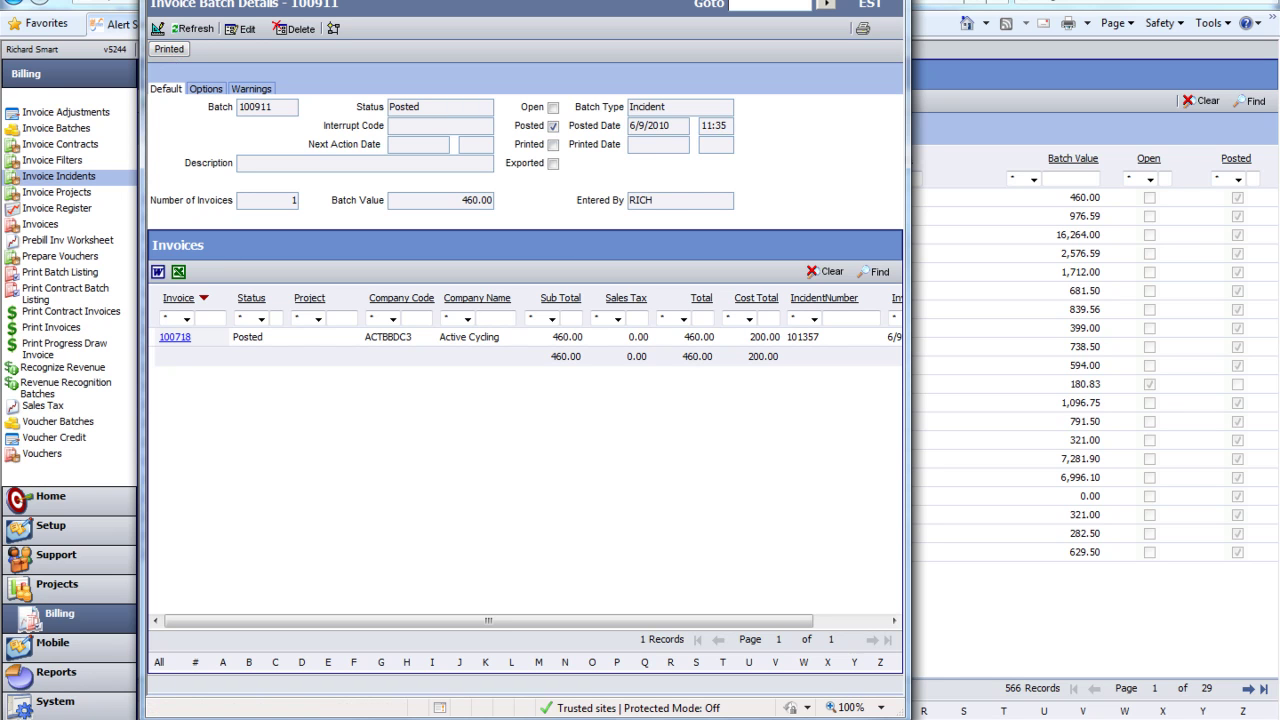
click(887, 0)
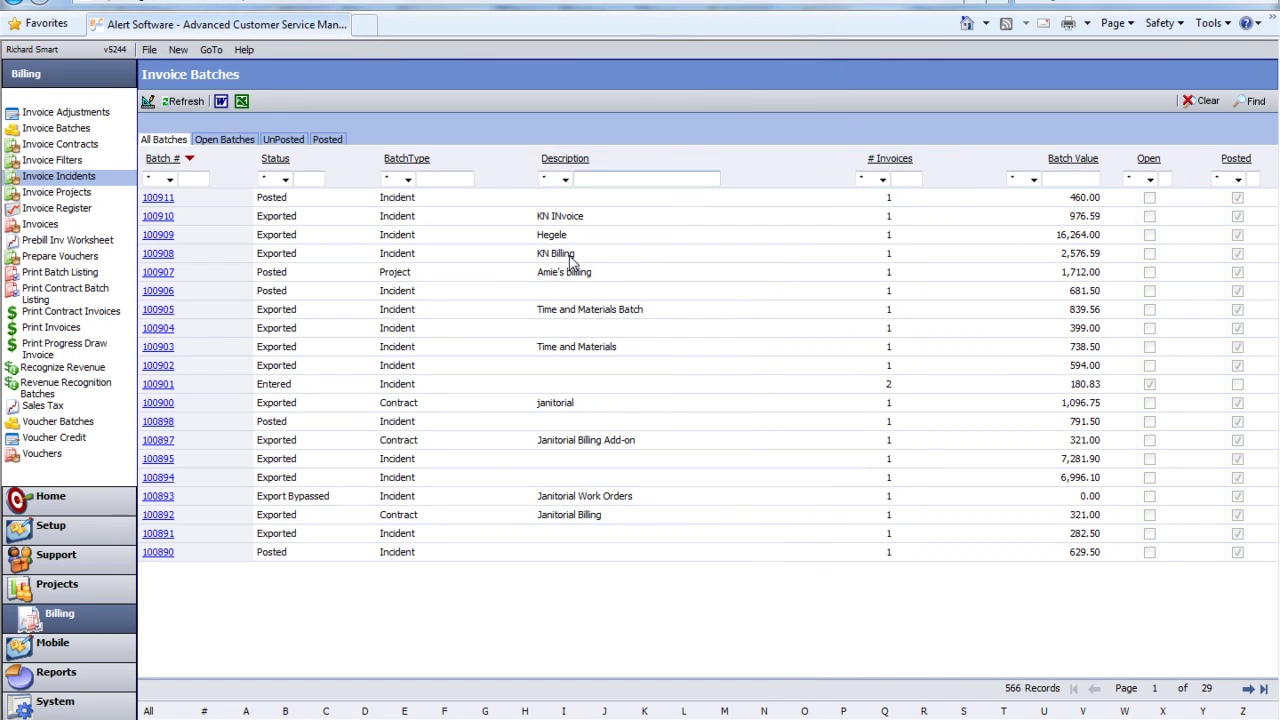